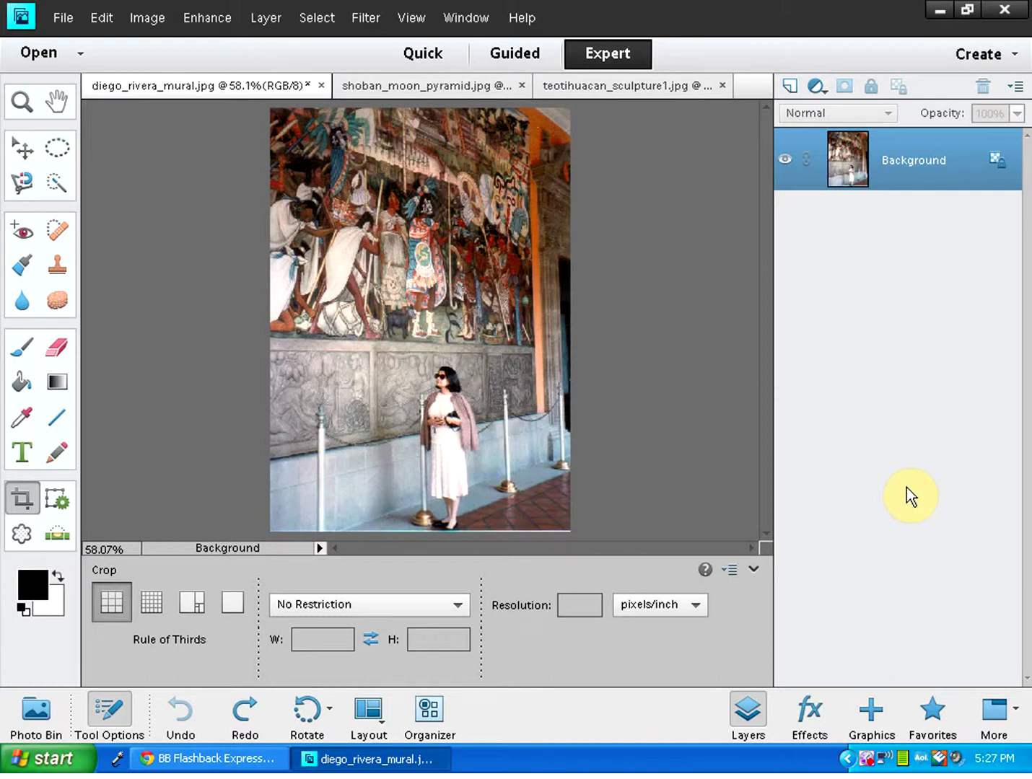
Try the Grid and Golden Ratio crop overlays, then return to Rule of Thirds.
click(19, 498)
click(148, 609)
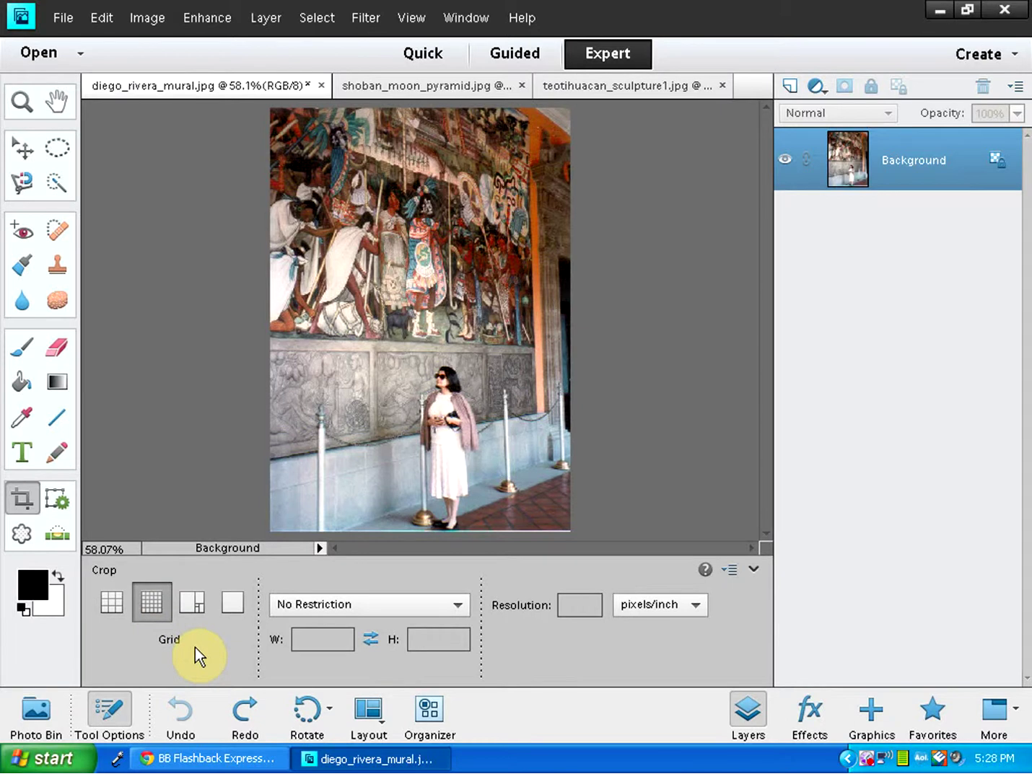
click(190, 605)
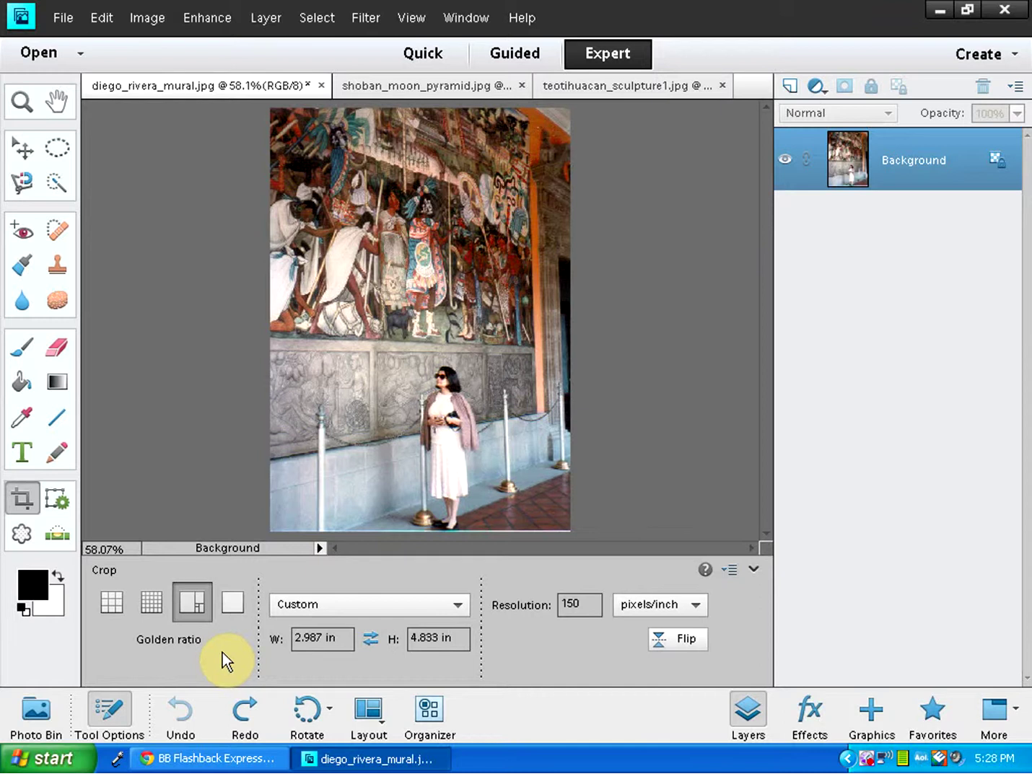
click(107, 602)
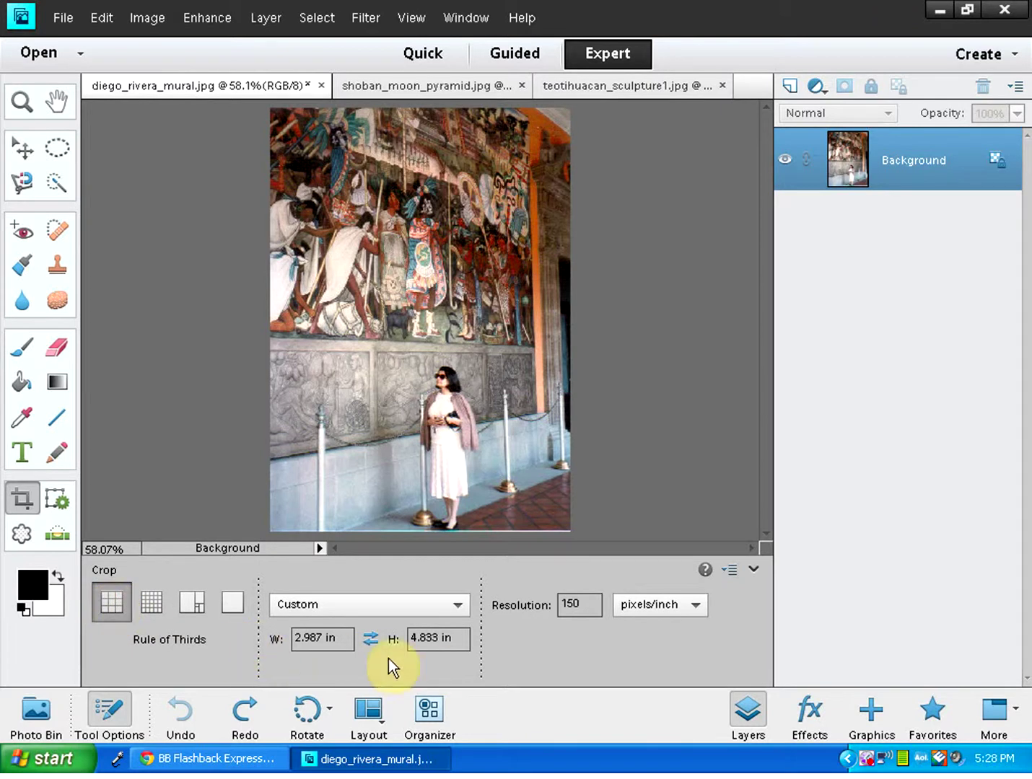
Set the crop preset to No Restriction with resolution 300 pixels/inch.
click(458, 604)
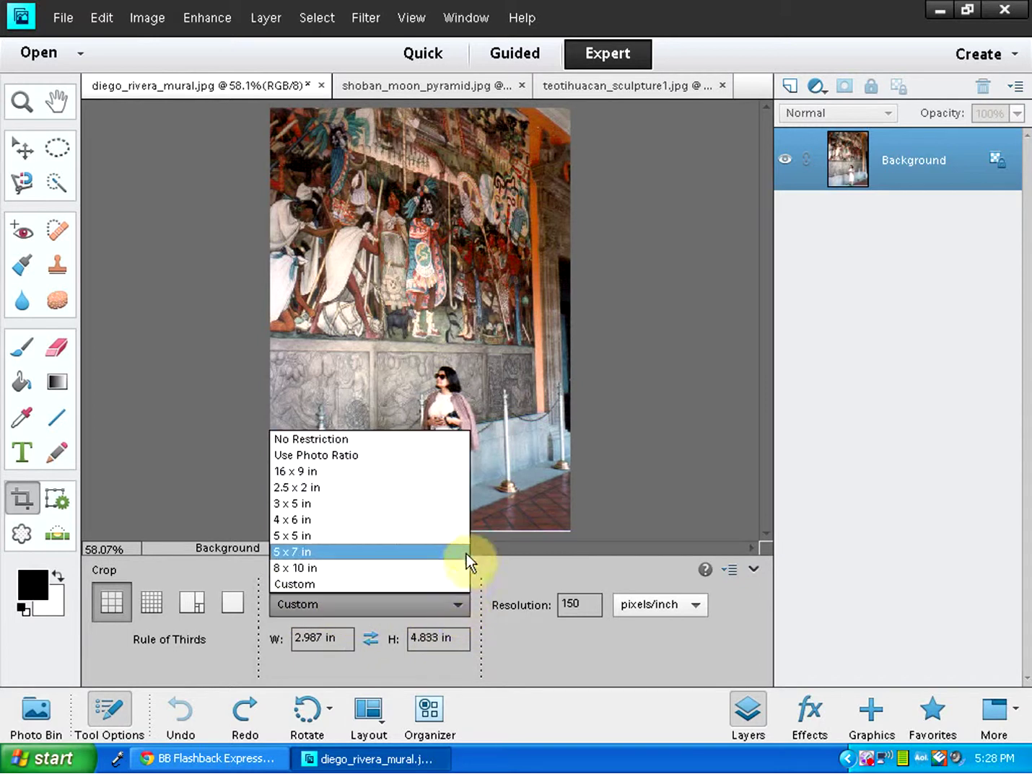
click(310, 439)
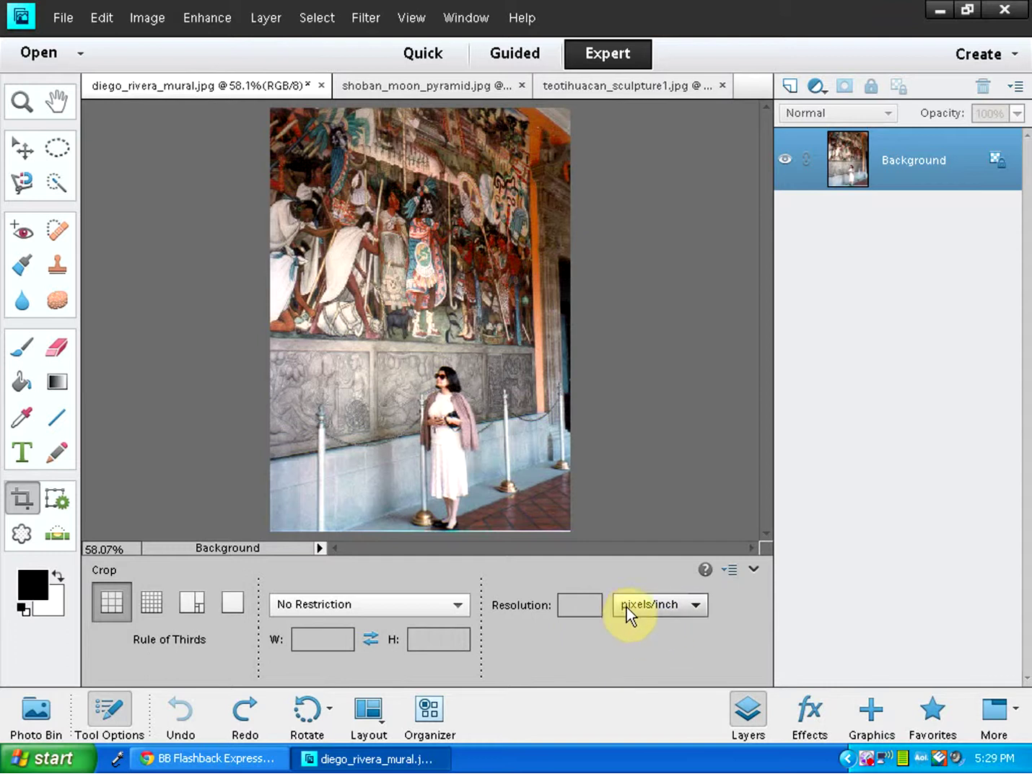
click(697, 605)
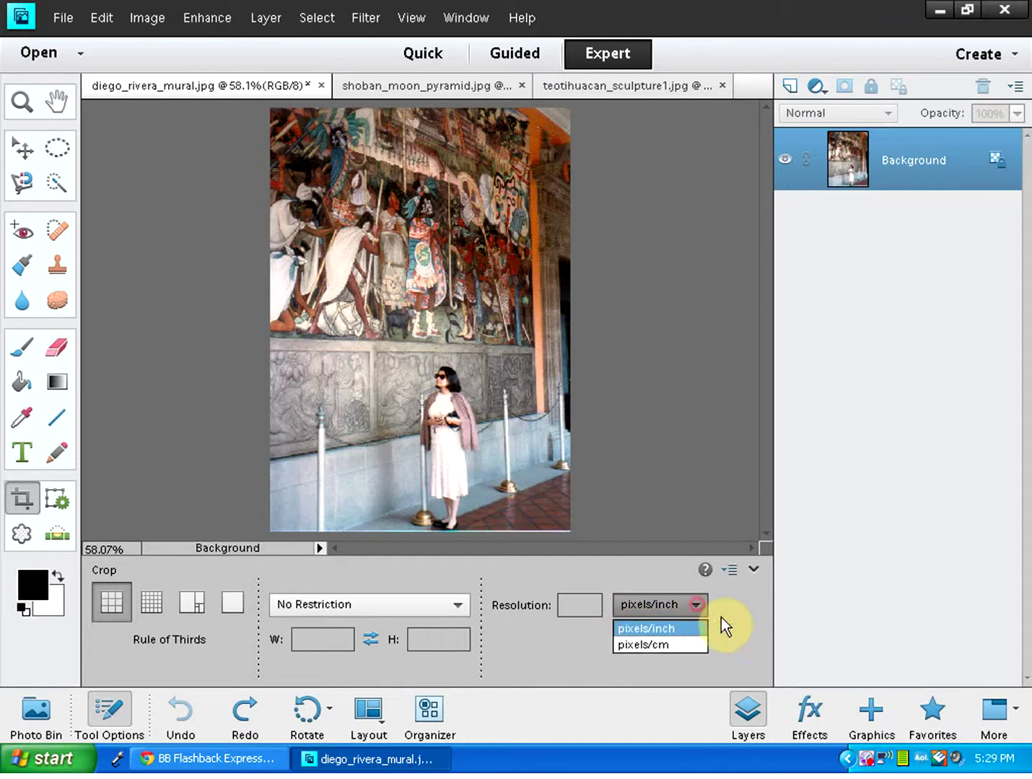
click(667, 630)
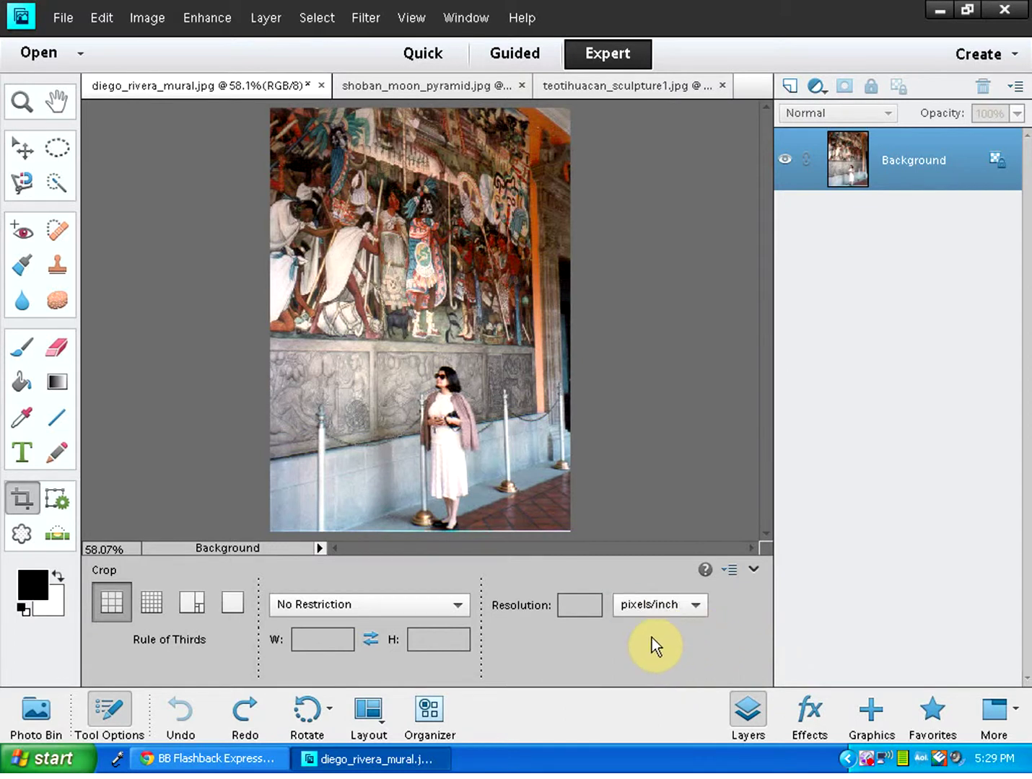
click(568, 605)
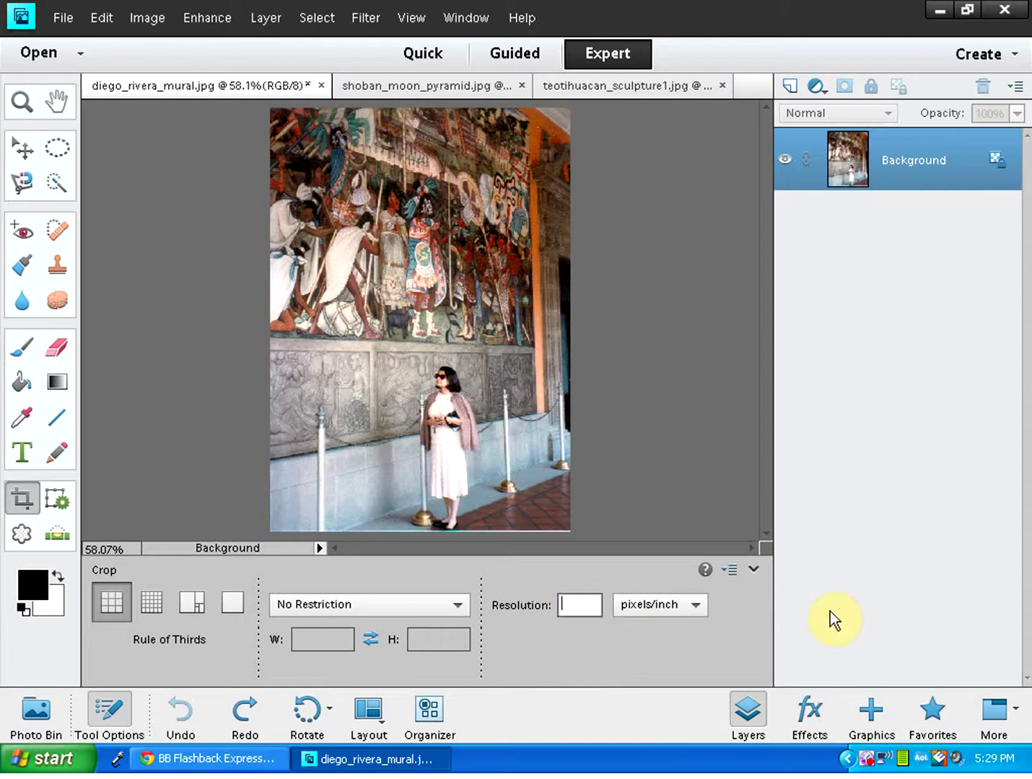
text(300)
Draw a crop box around the woman, shift it slightly left, and apply the crop.
drag(341, 356, 566, 533)
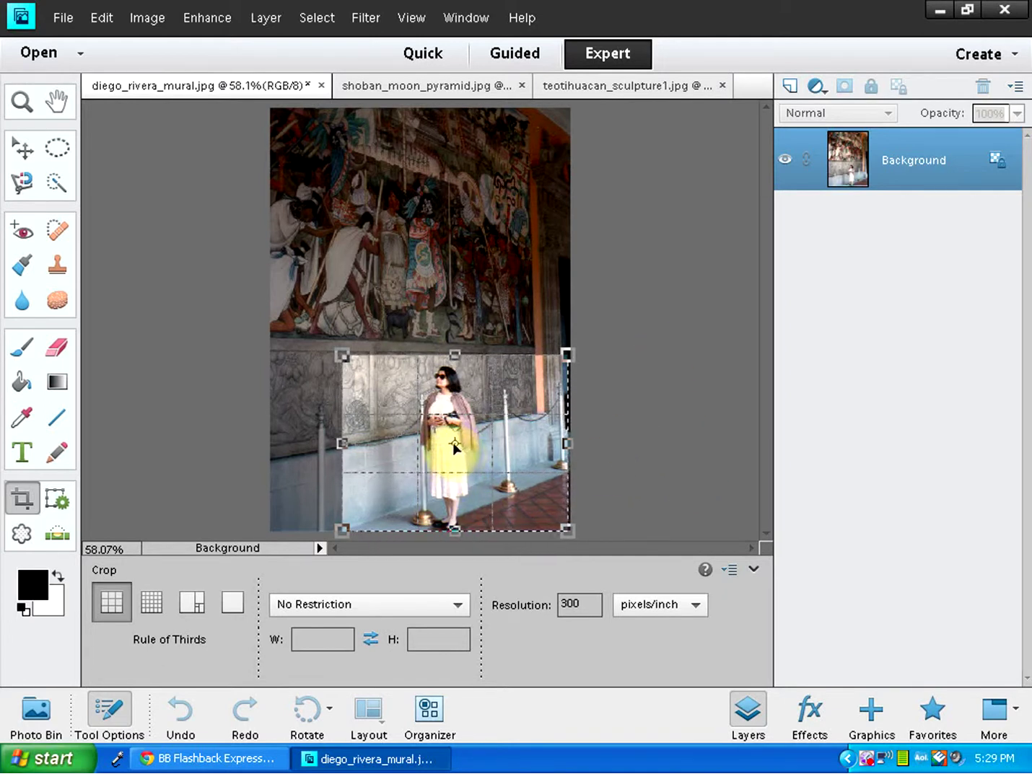
drag(450, 442, 410, 444)
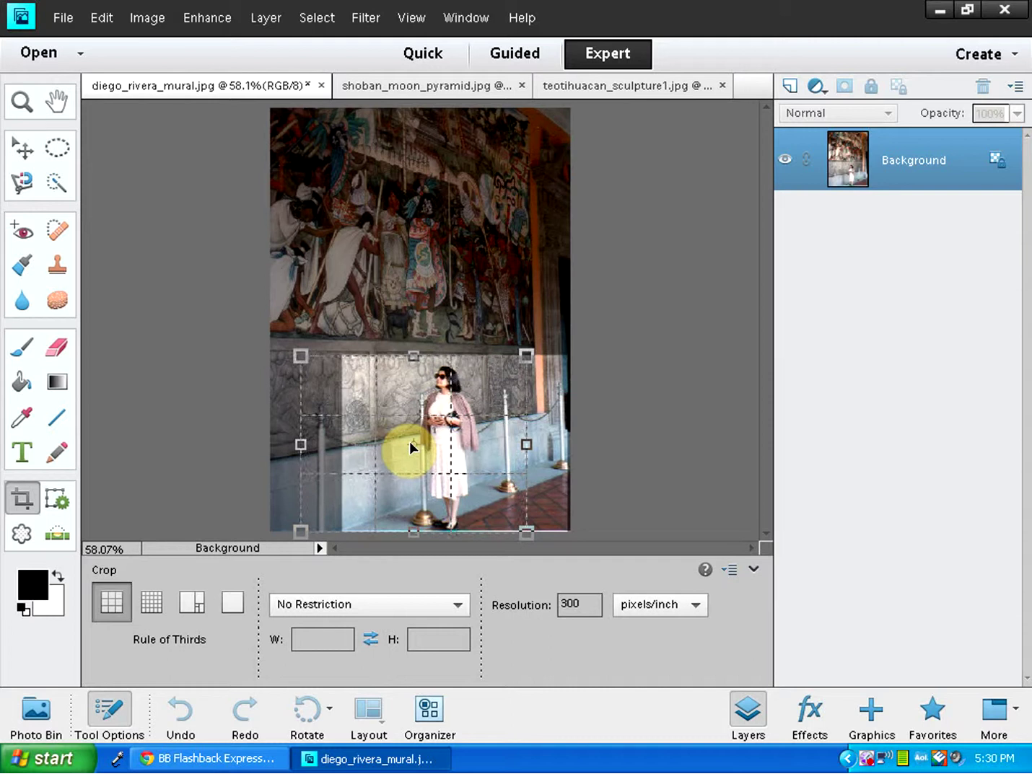
drag(409, 441, 404, 443)
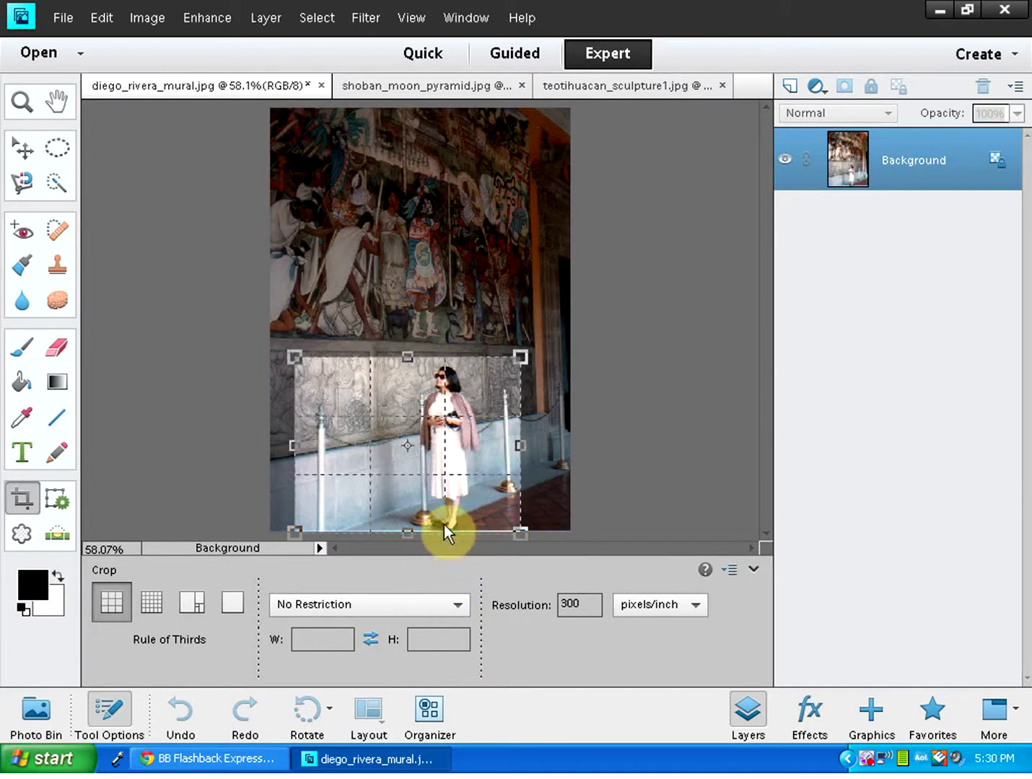
key(Return)
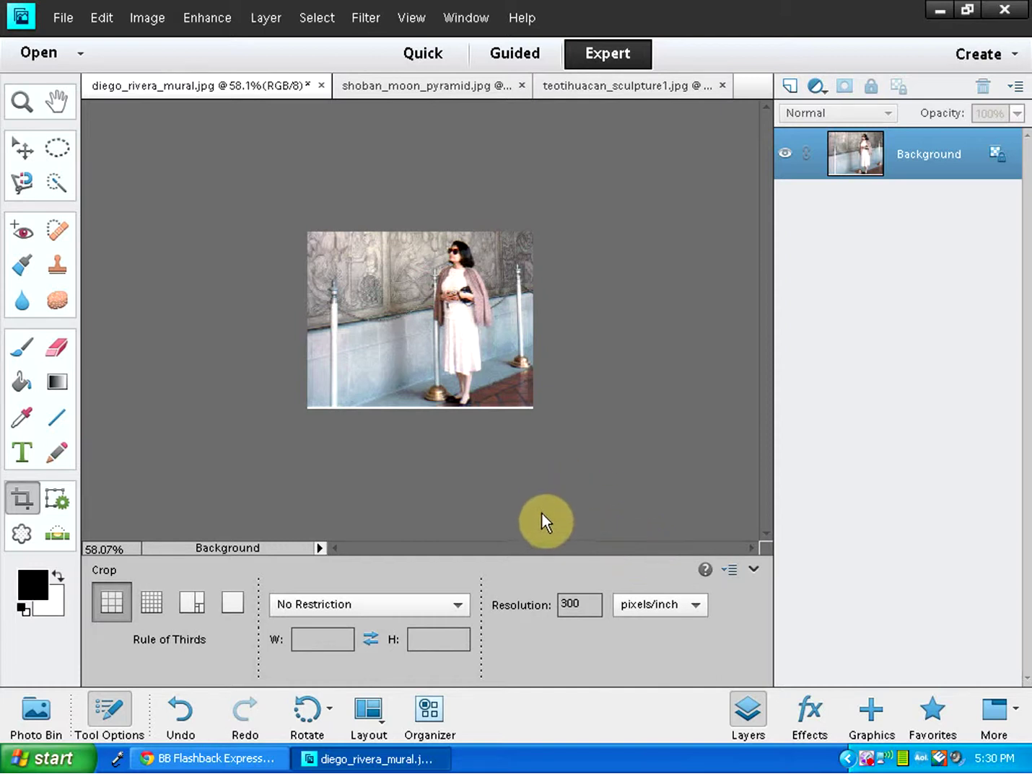
Undo the crop to restore the full mural photo.
click(460, 607)
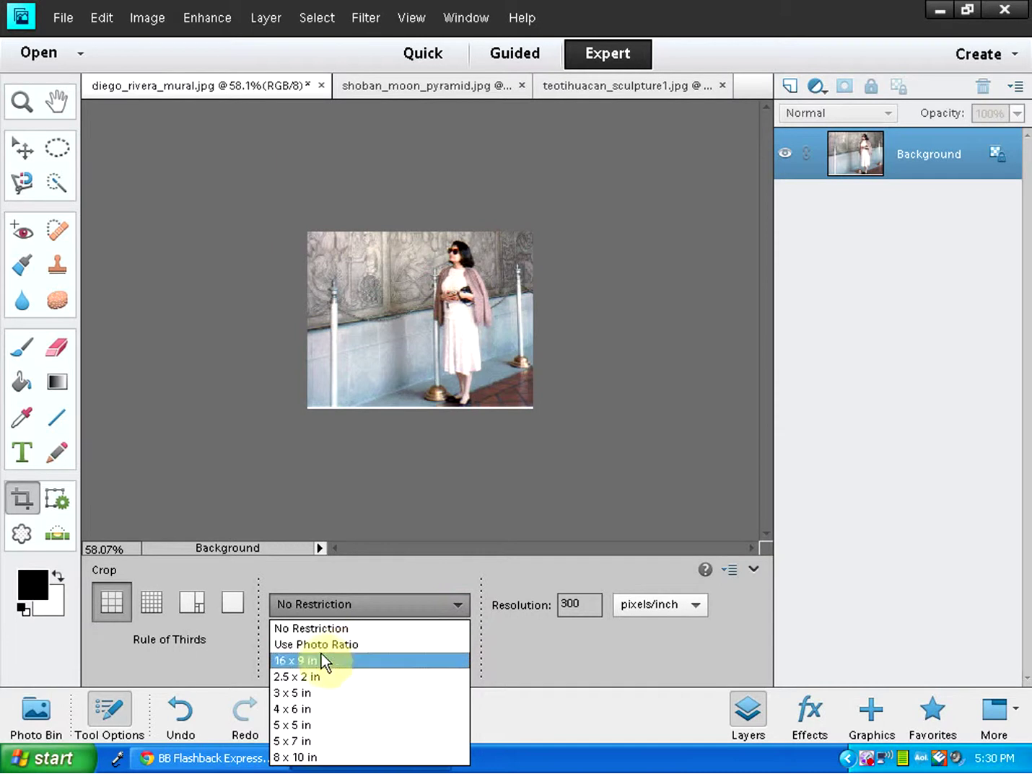
click(182, 714)
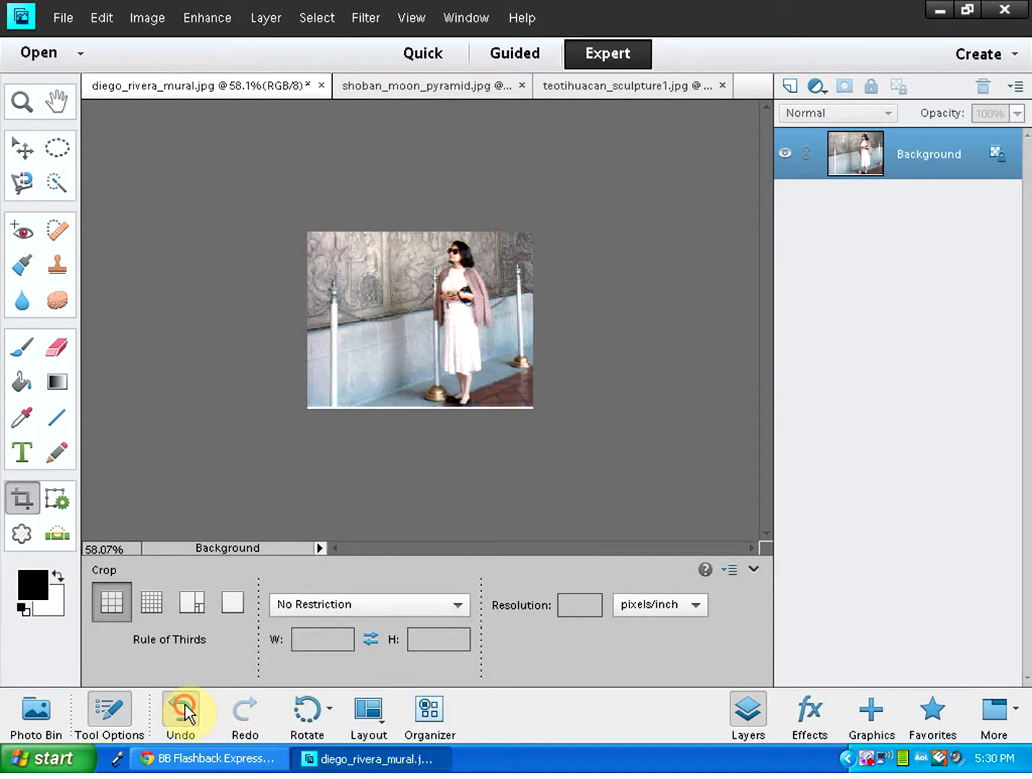
click(182, 709)
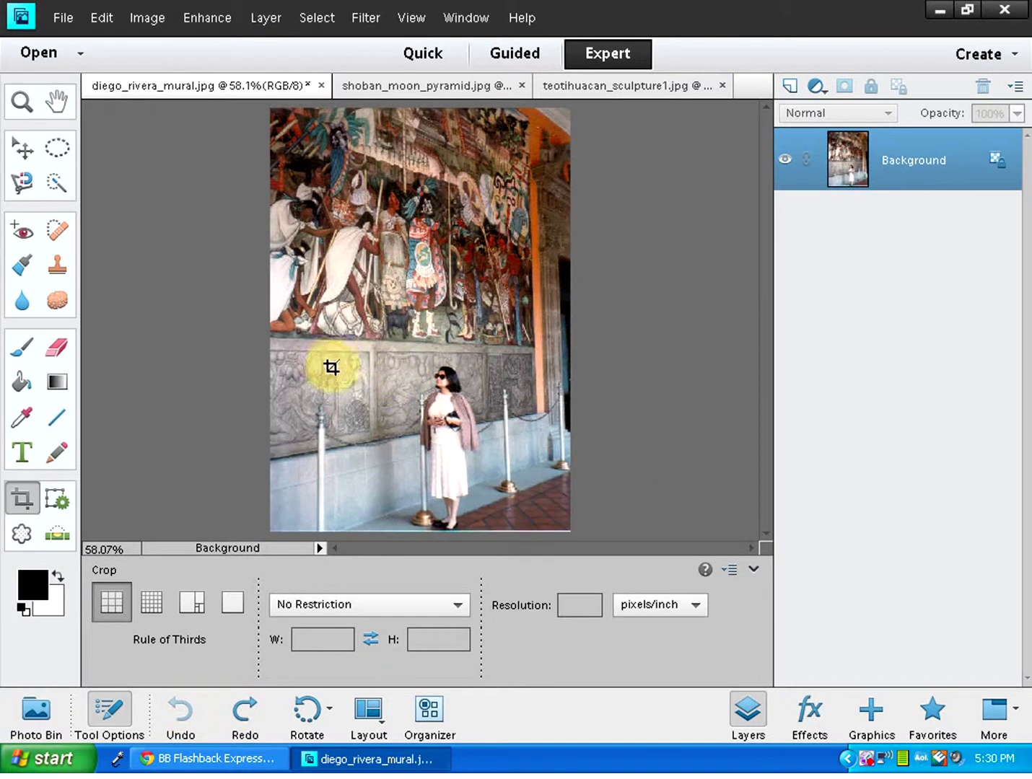
Draw a new crop box constrained to Use Photo Ratio, reposition it, then cancel it.
drag(342, 356, 562, 533)
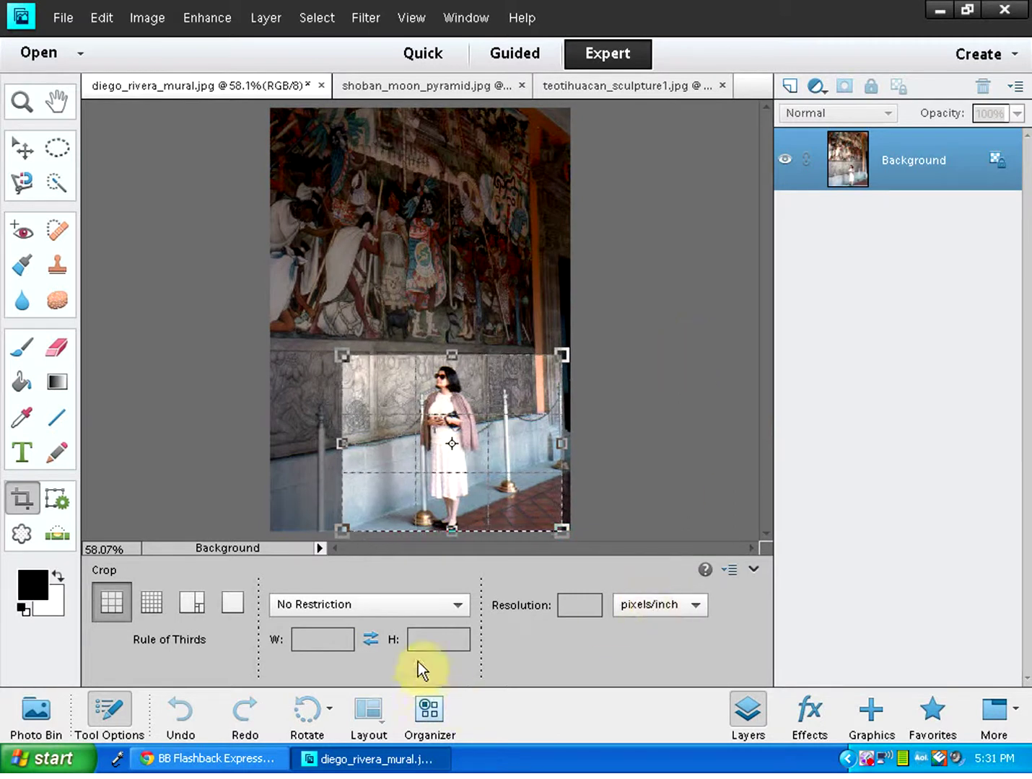
click(454, 605)
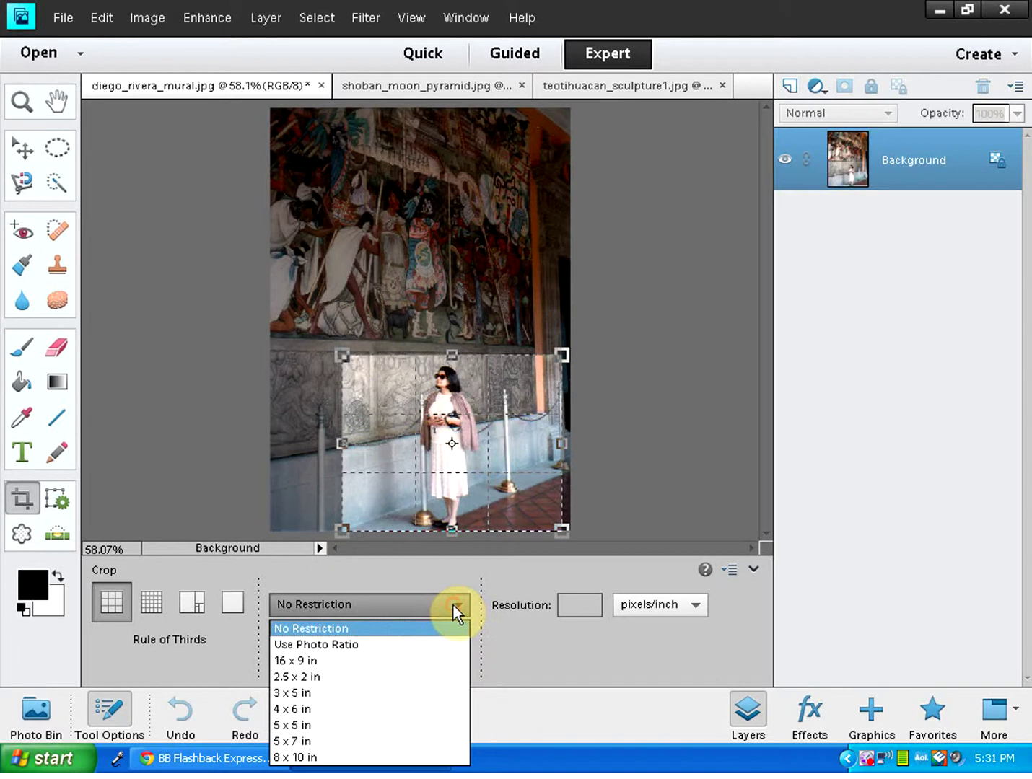
click(301, 643)
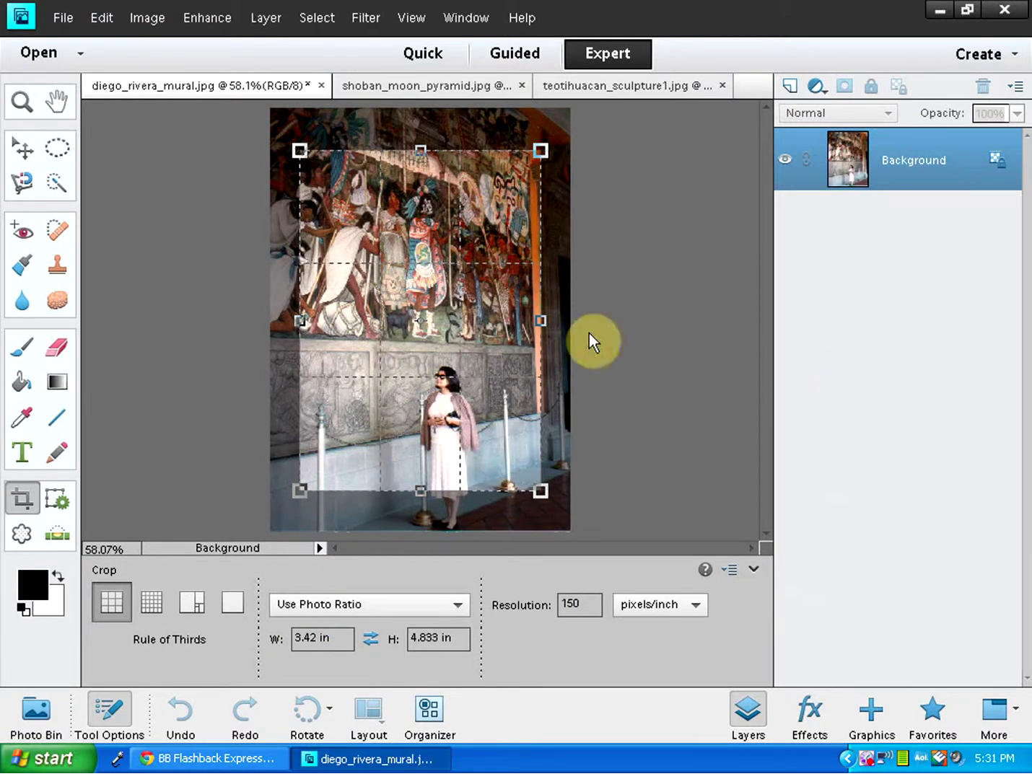
drag(405, 280, 421, 310)
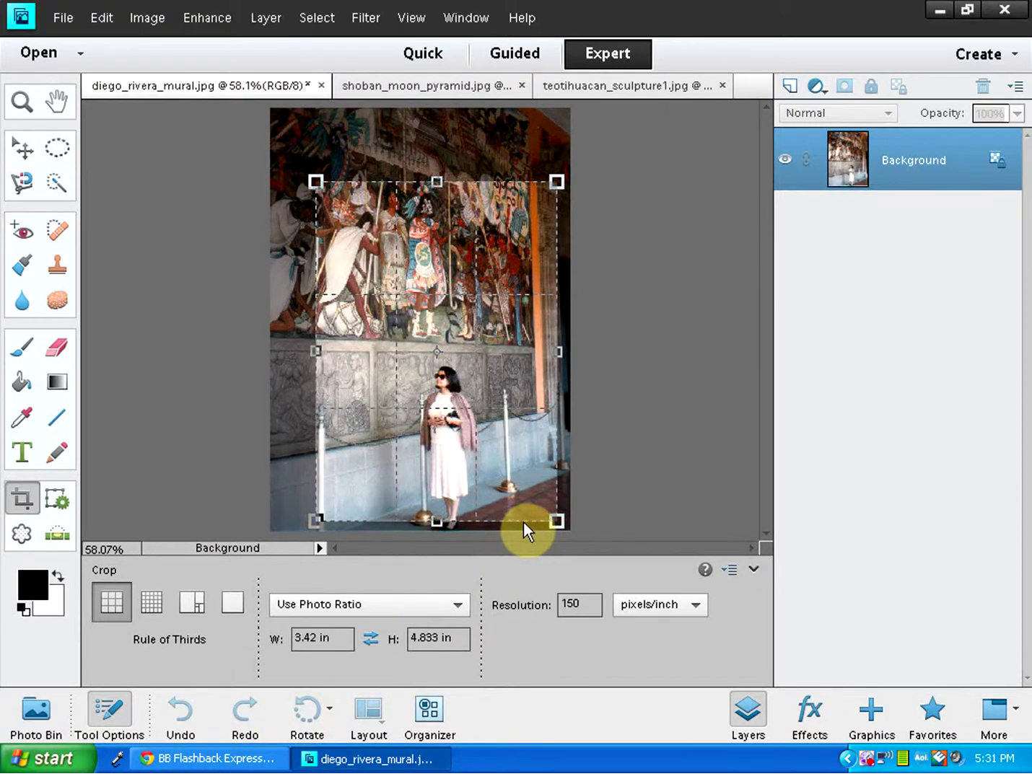
key(Escape)
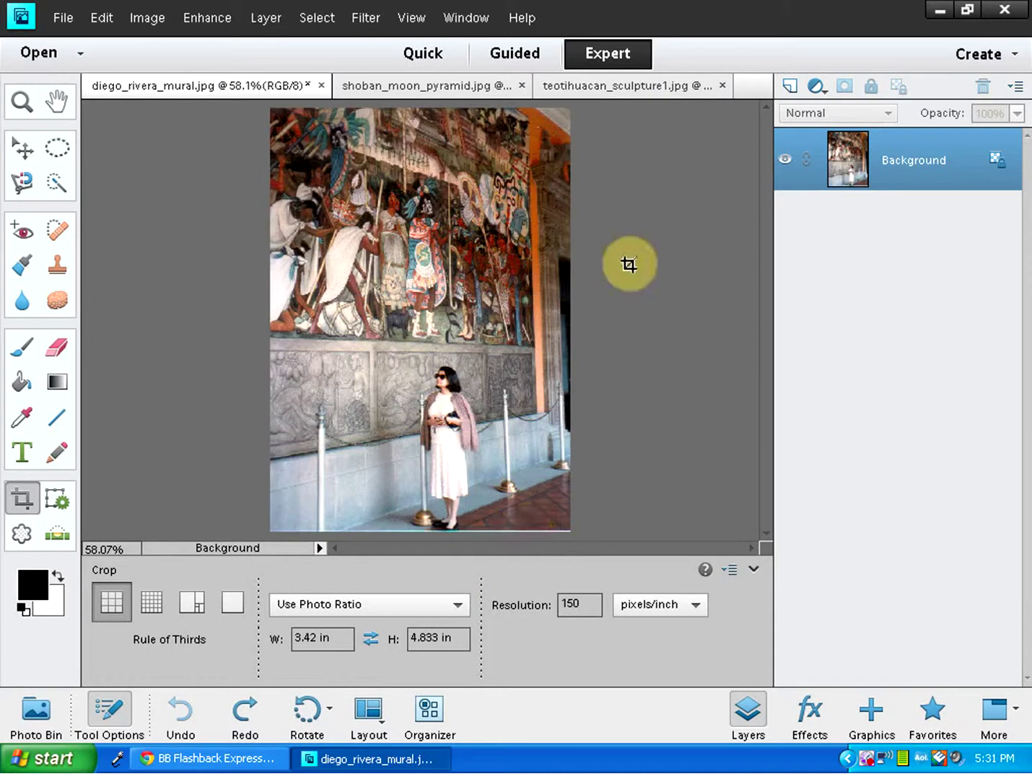
Switch the crop preset from 4 x 6 in to No Restriction and show shoban_moon_pyramid.jpg.
click(457, 604)
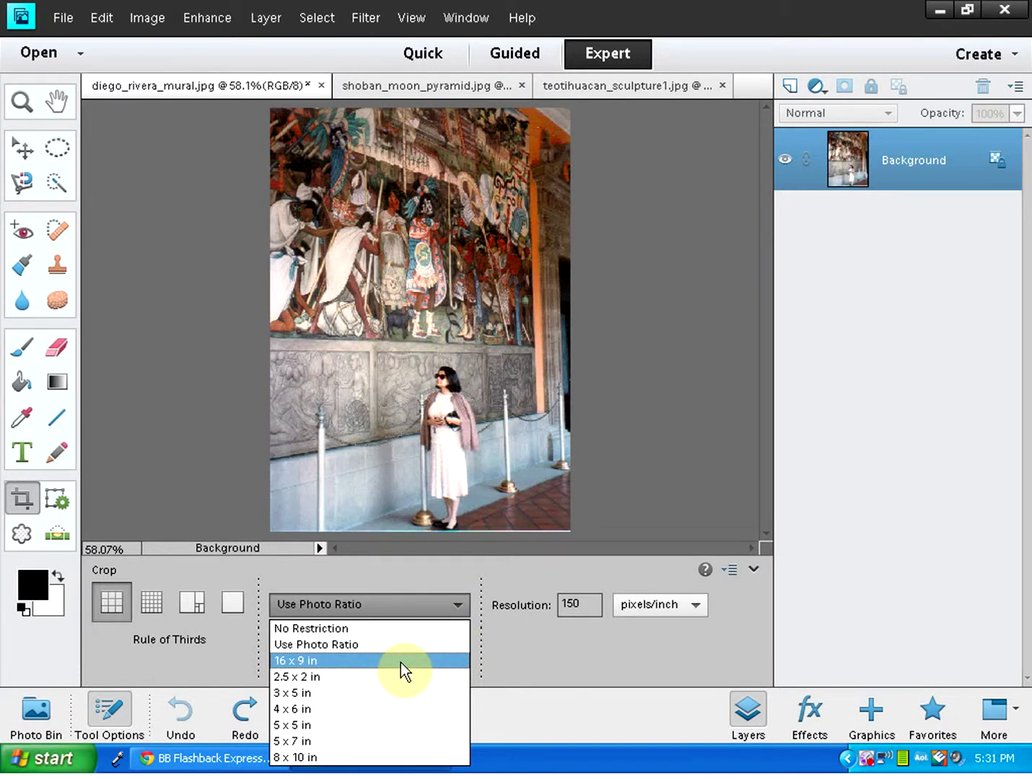
click(329, 708)
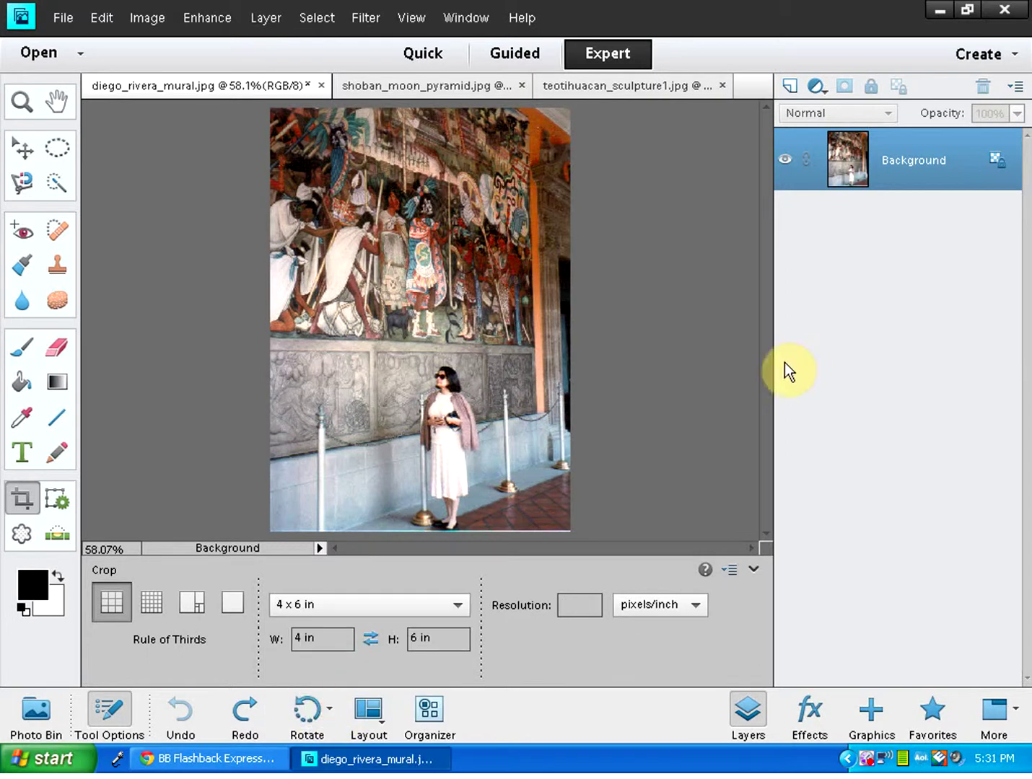
click(459, 604)
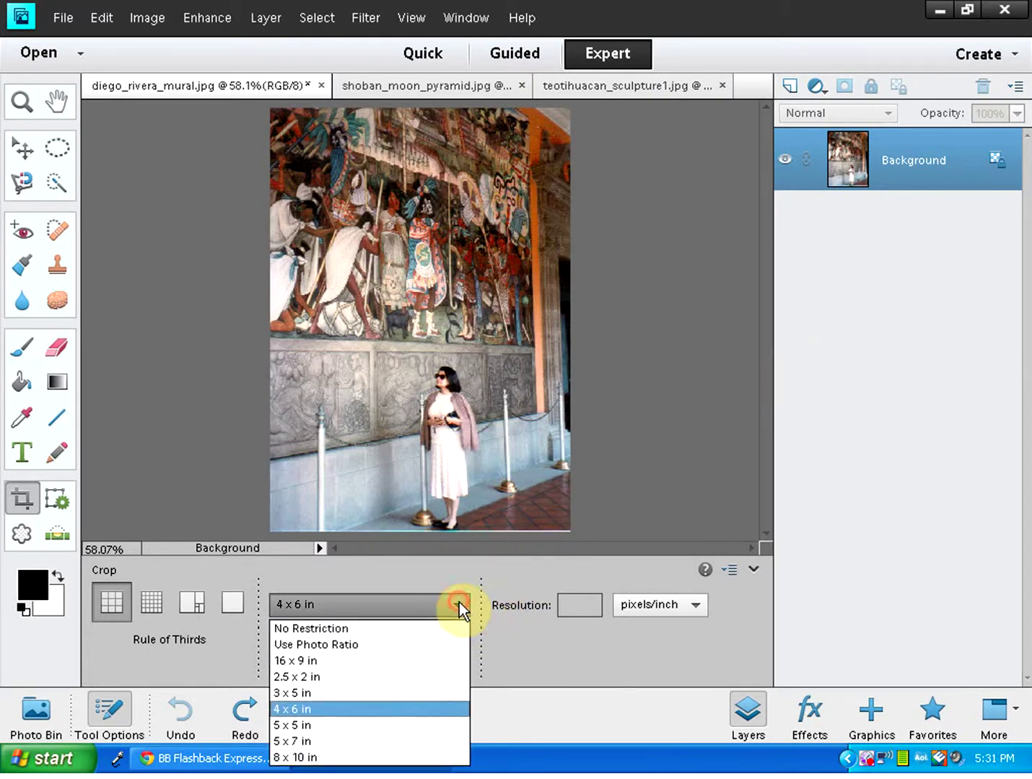
click(298, 628)
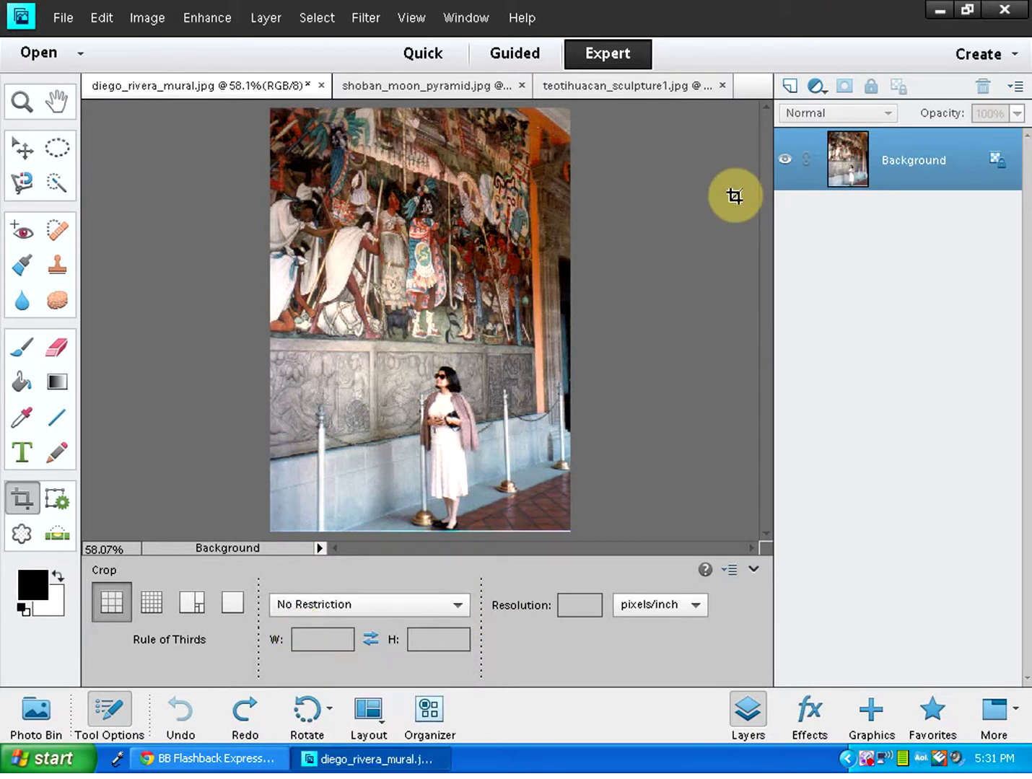
click(418, 86)
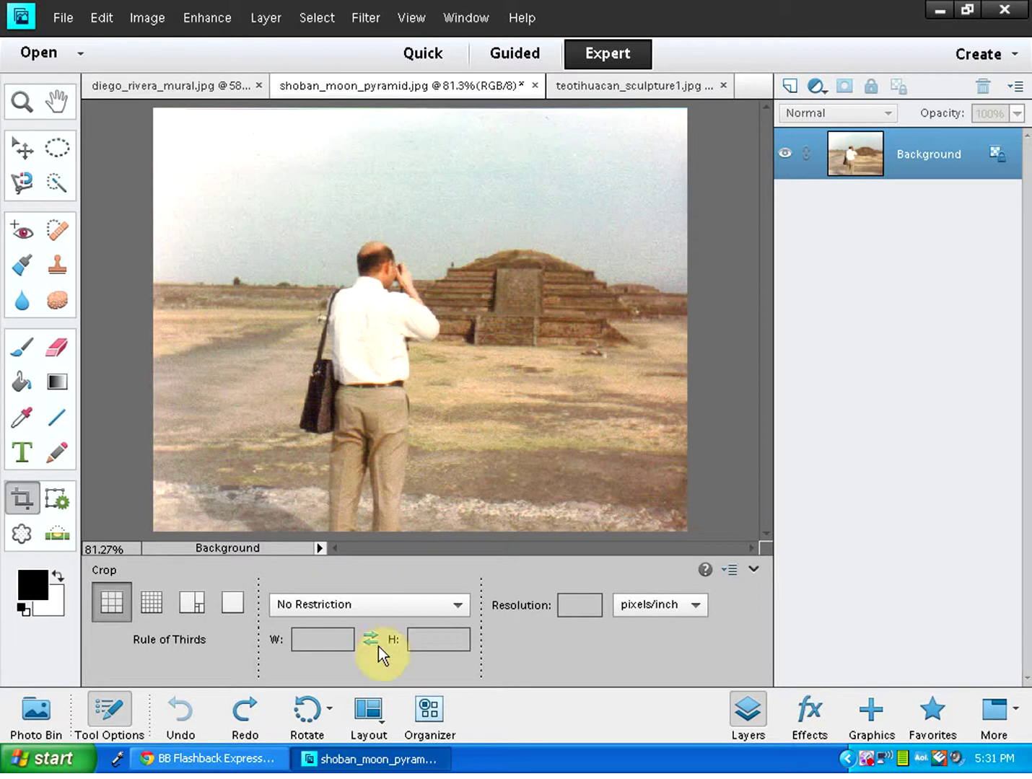
With the Grid overlay, crop from the upper sky to lower right around the man and pyramid.
click(154, 603)
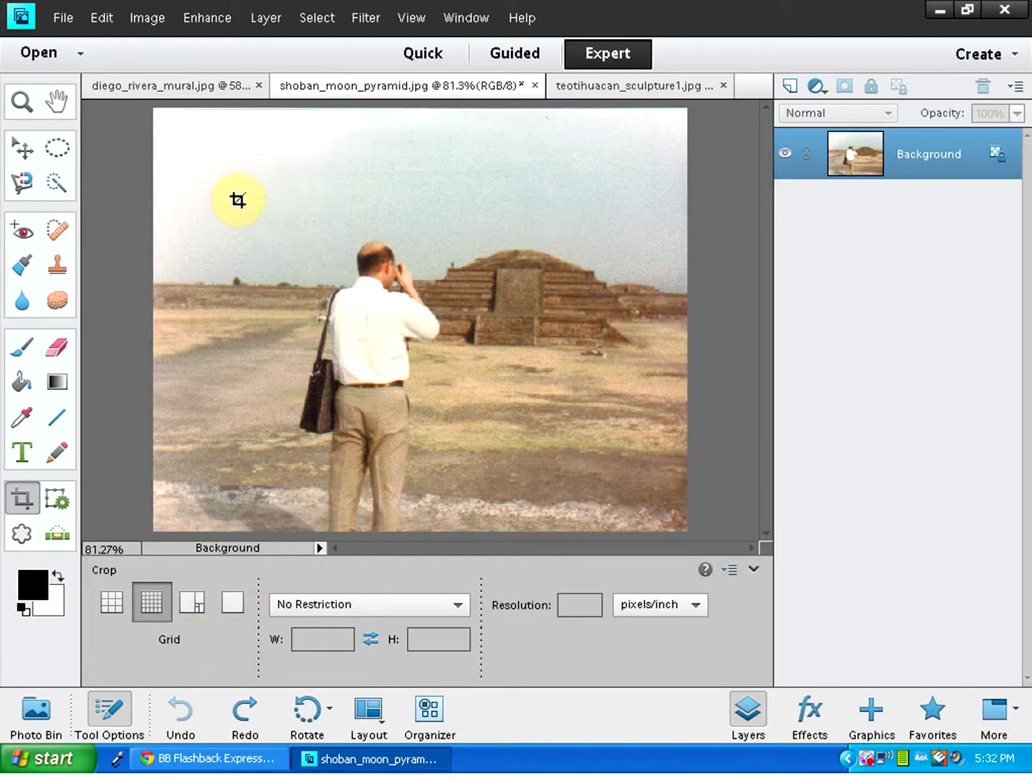
drag(247, 202, 682, 449)
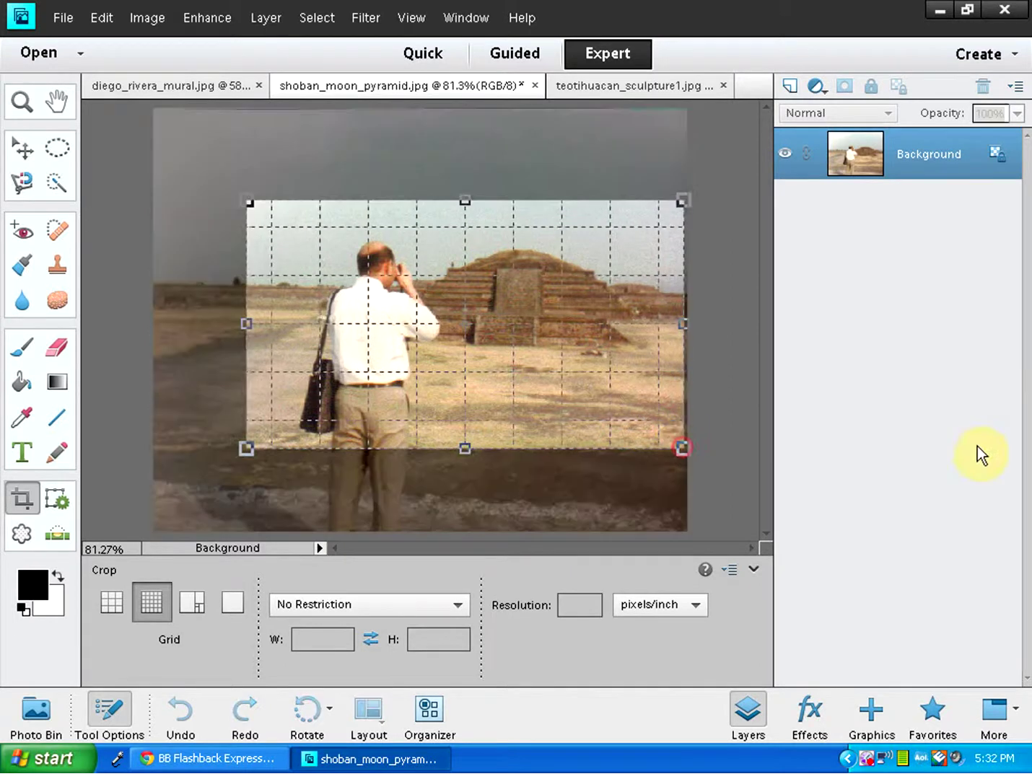
click(609, 462)
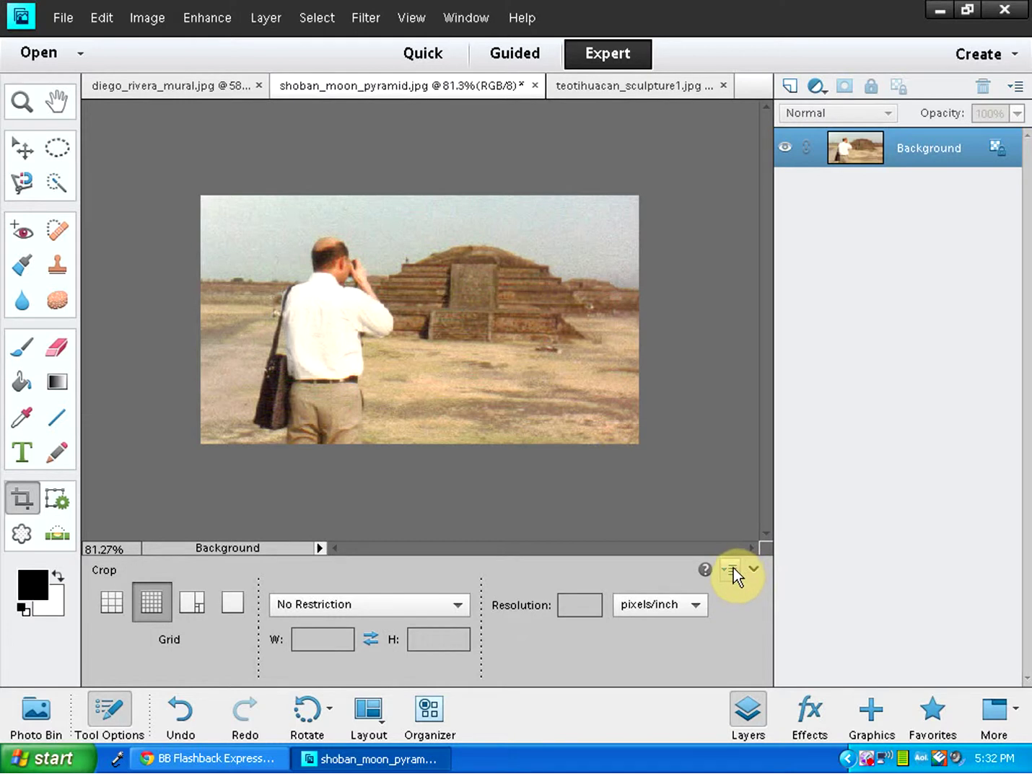
Close shoban_moon_pyramid.jpg without saving and activate teotihuacan_sculpture1.jpg from the Photo Bin.
click(534, 86)
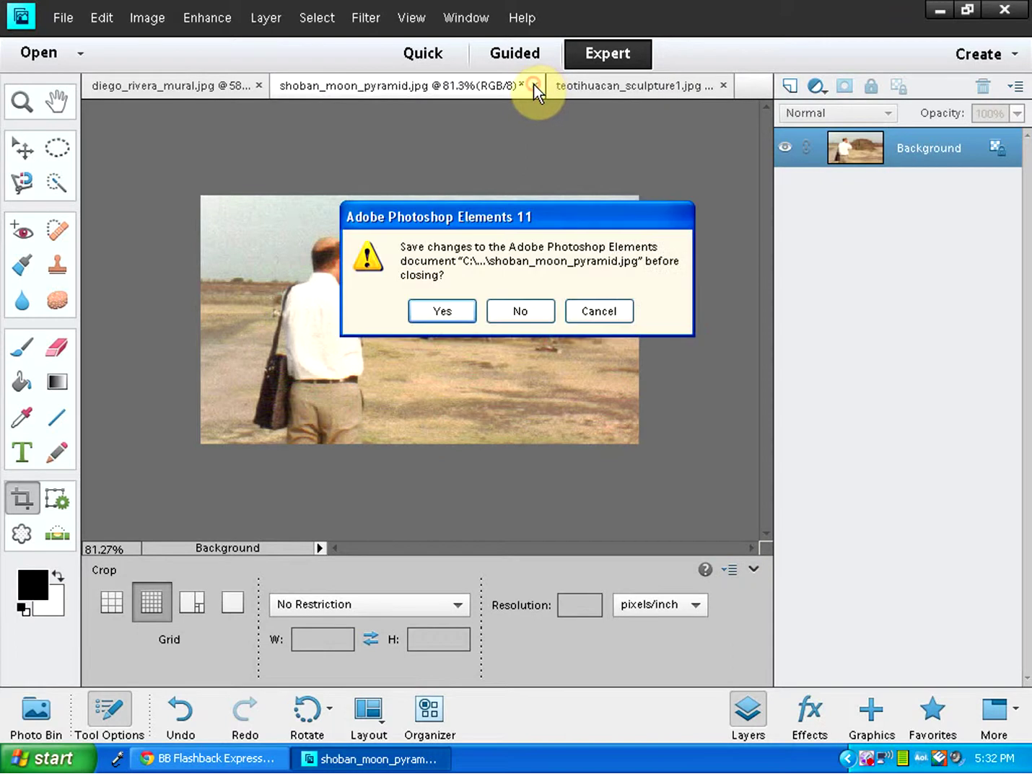
click(520, 311)
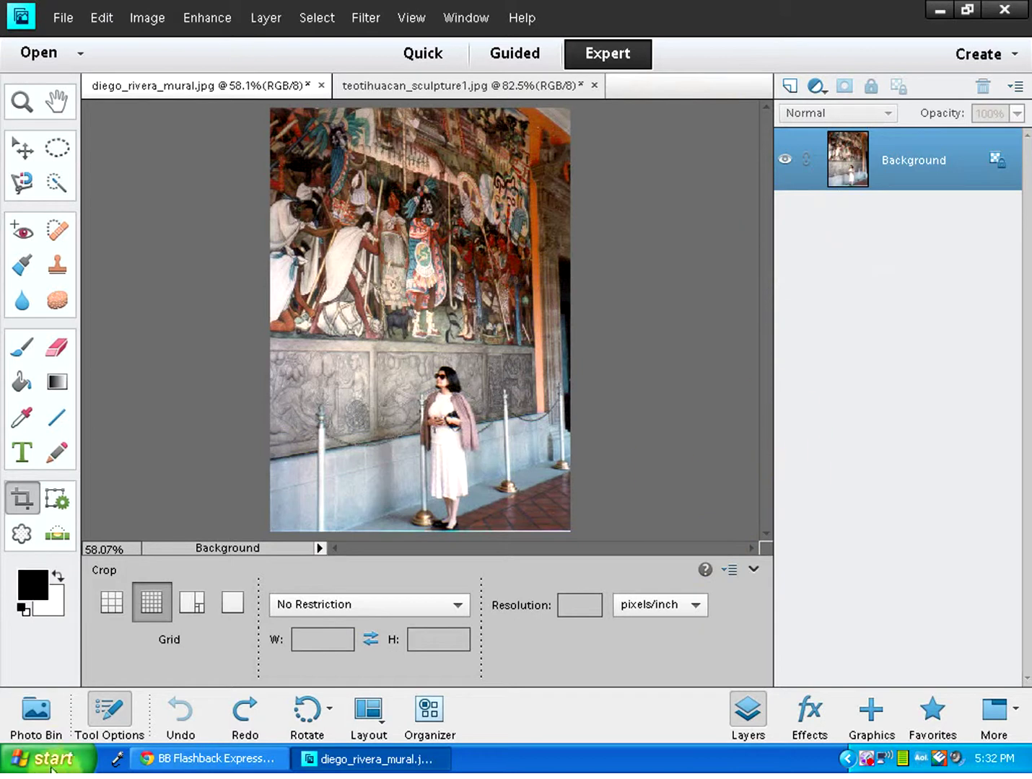
click(31, 713)
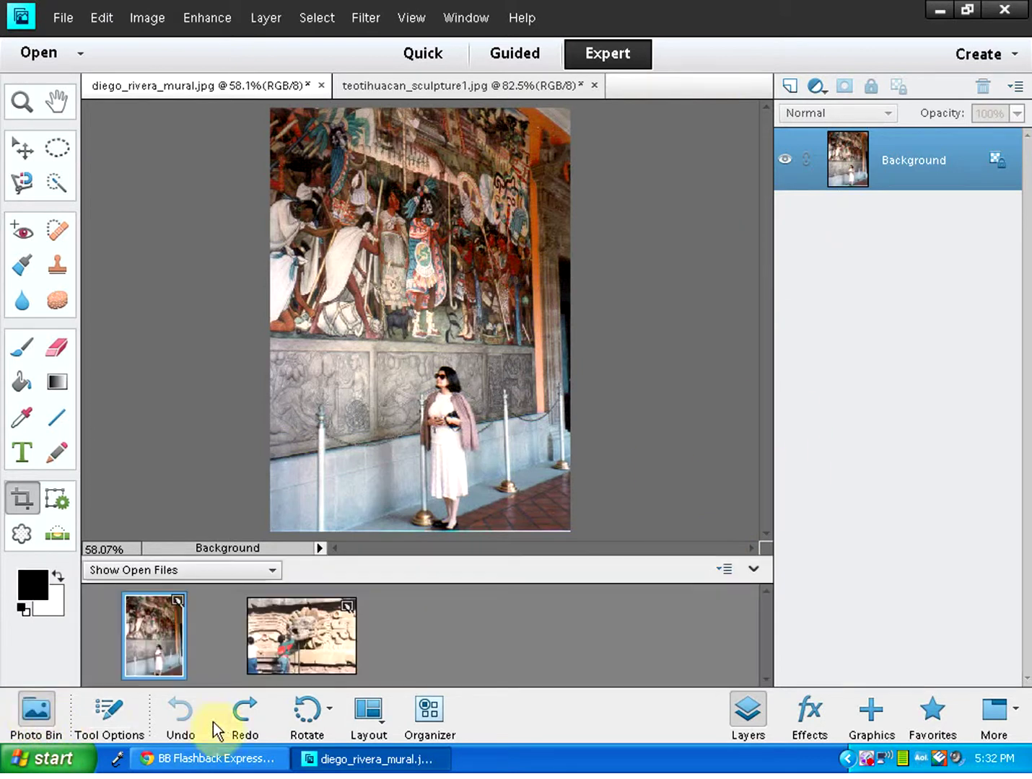
click(335, 641)
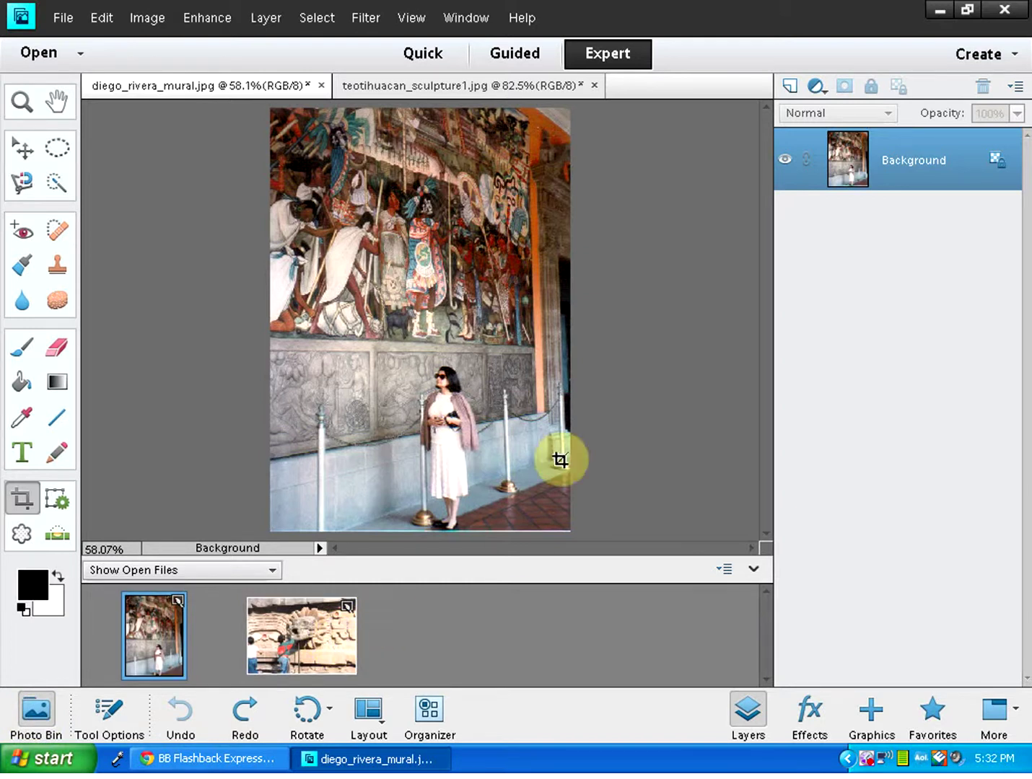
click(512, 85)
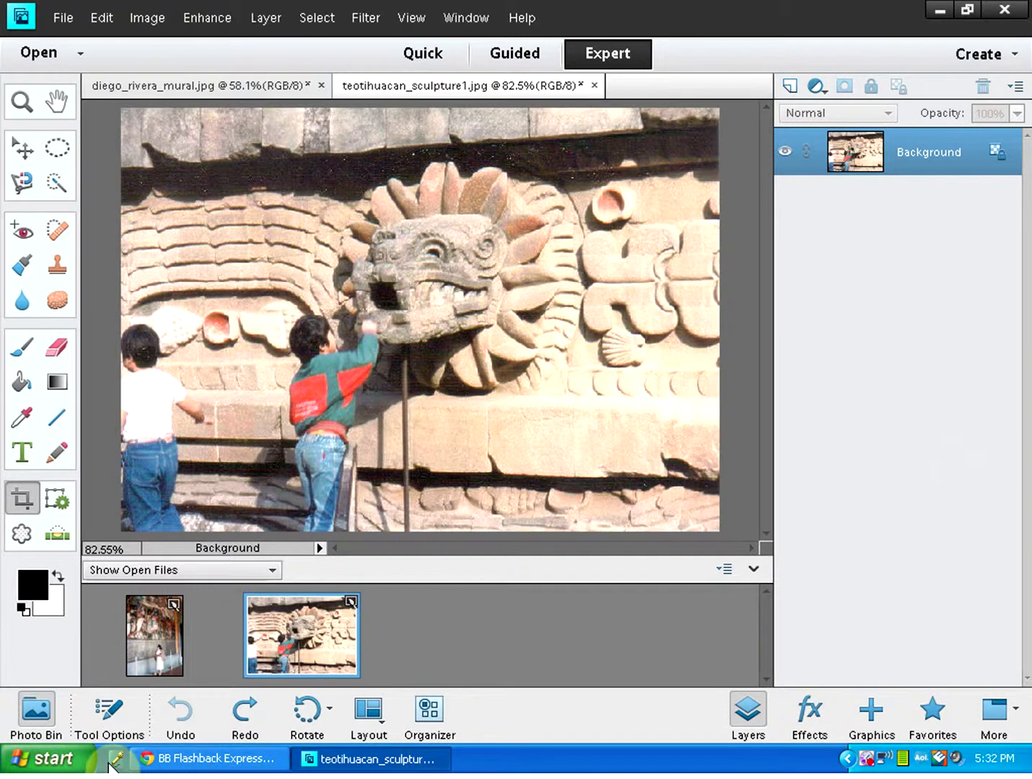
Set the crop overlay to Golden Ratio with No Restriction.
click(104, 711)
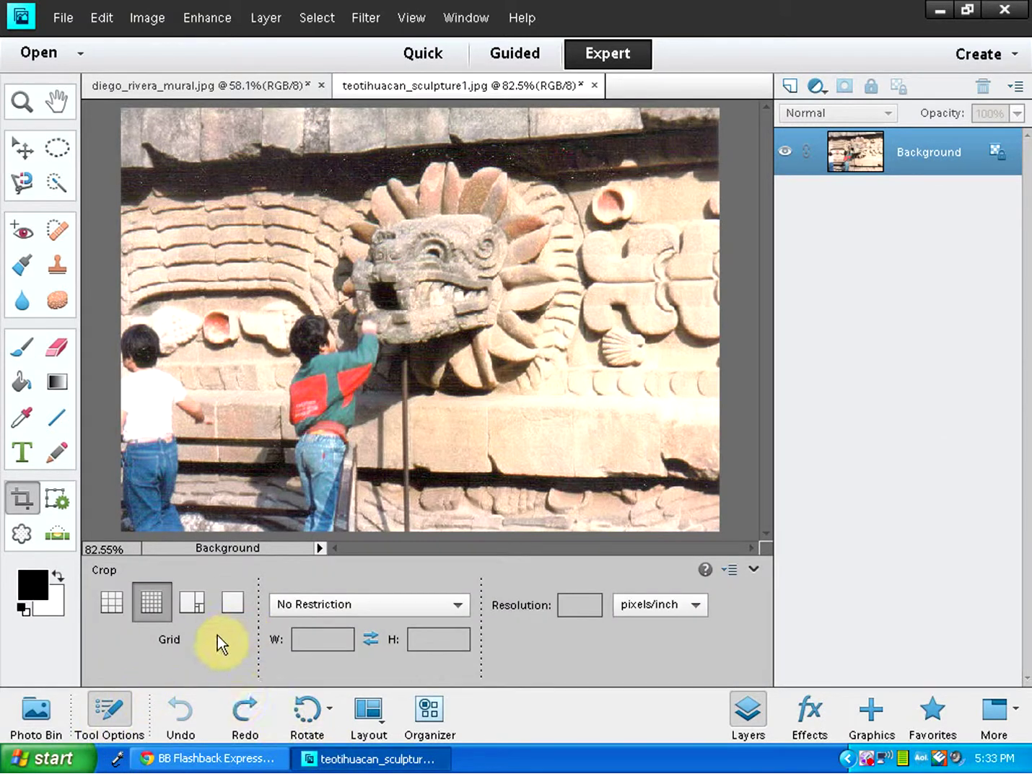
click(192, 603)
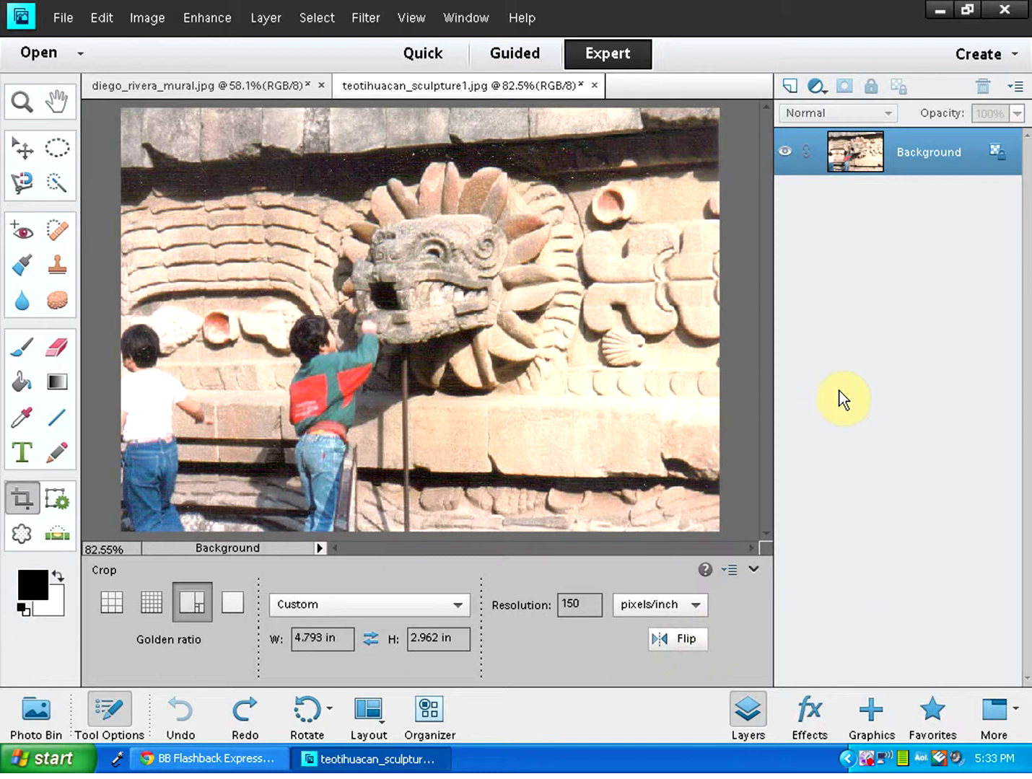
click(457, 606)
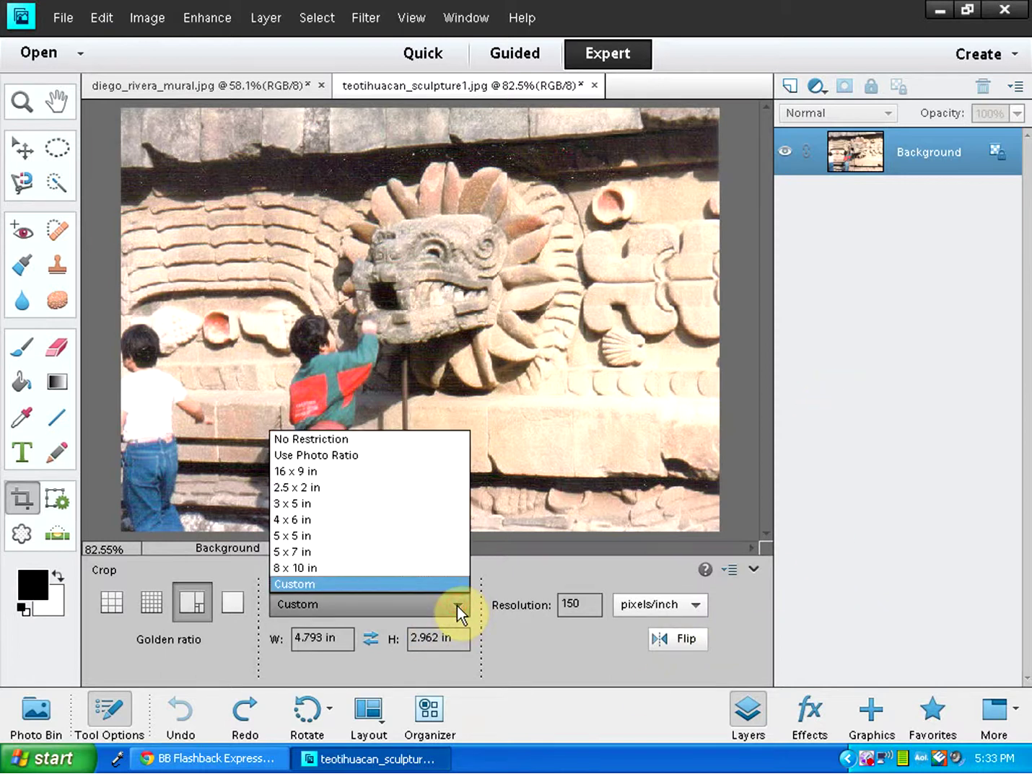
click(308, 440)
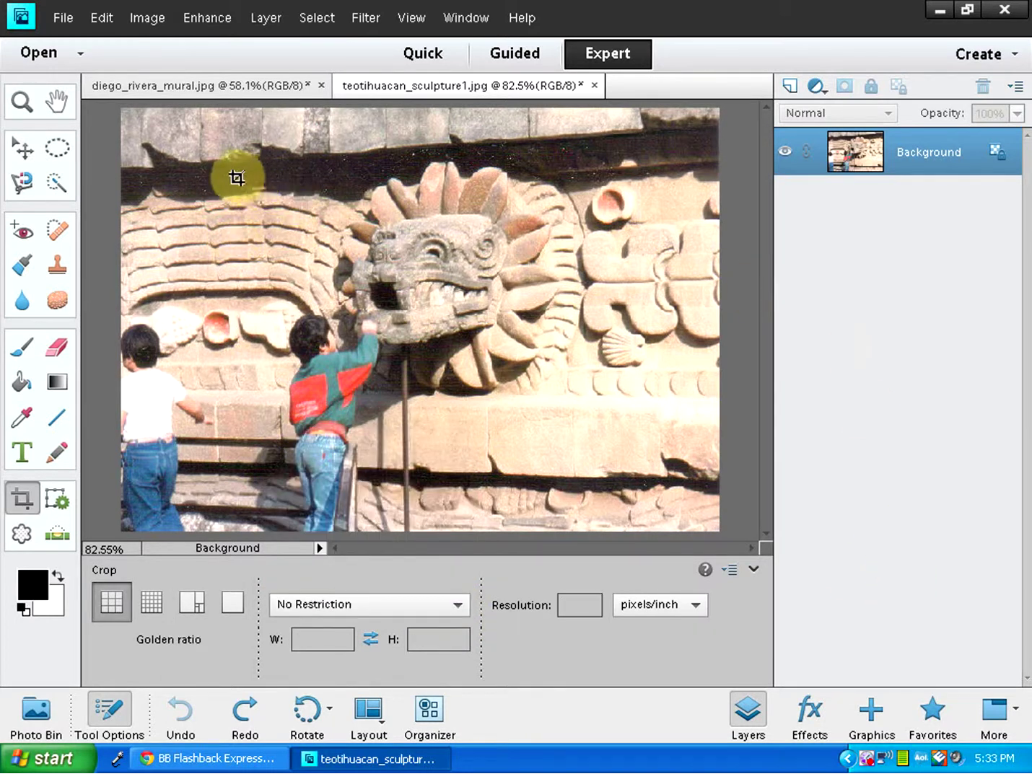
Draw a trial crop box around the serpent head, then undo it.
drag(236, 168, 709, 452)
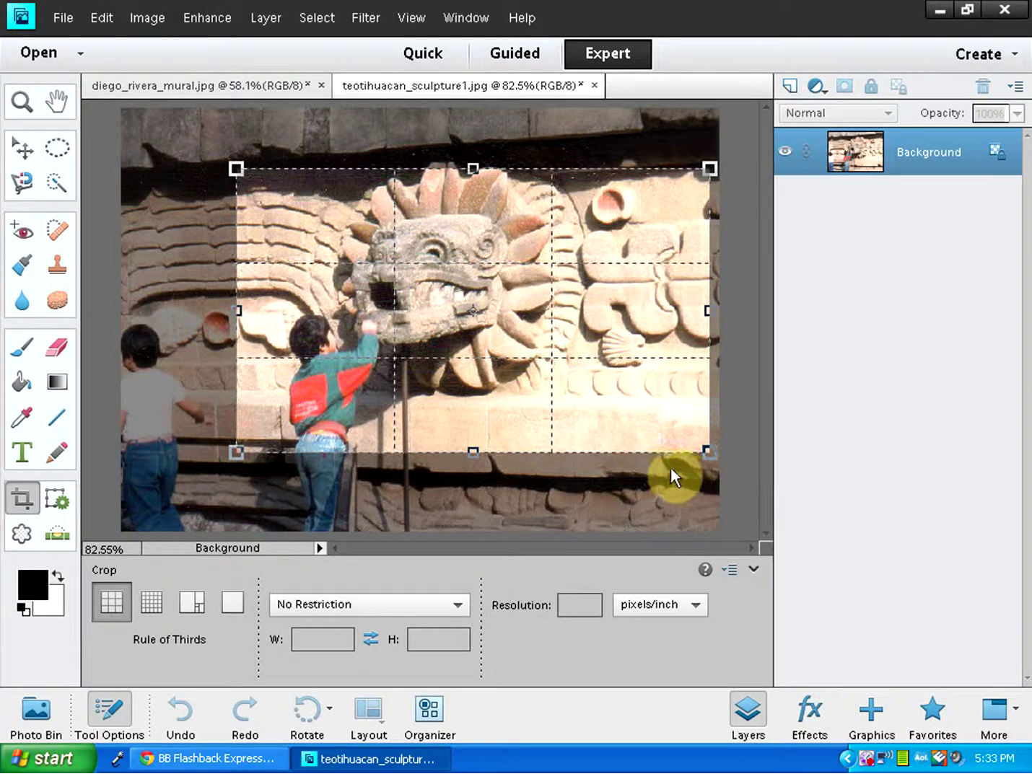
key(ctrl+z)
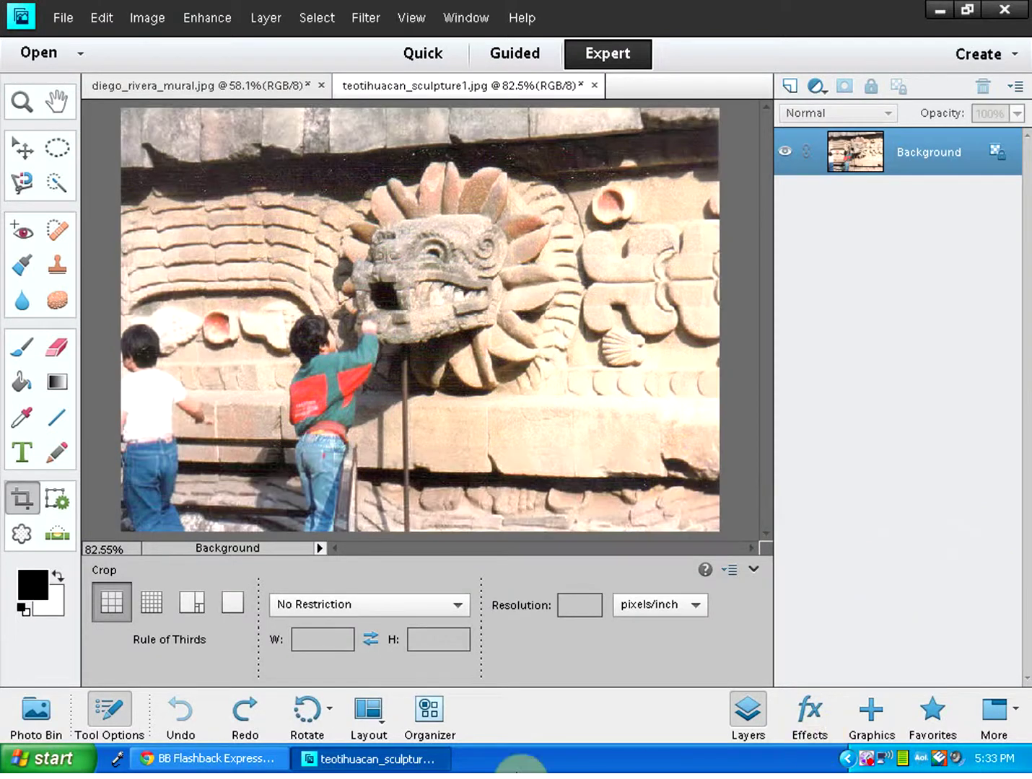
click(458, 606)
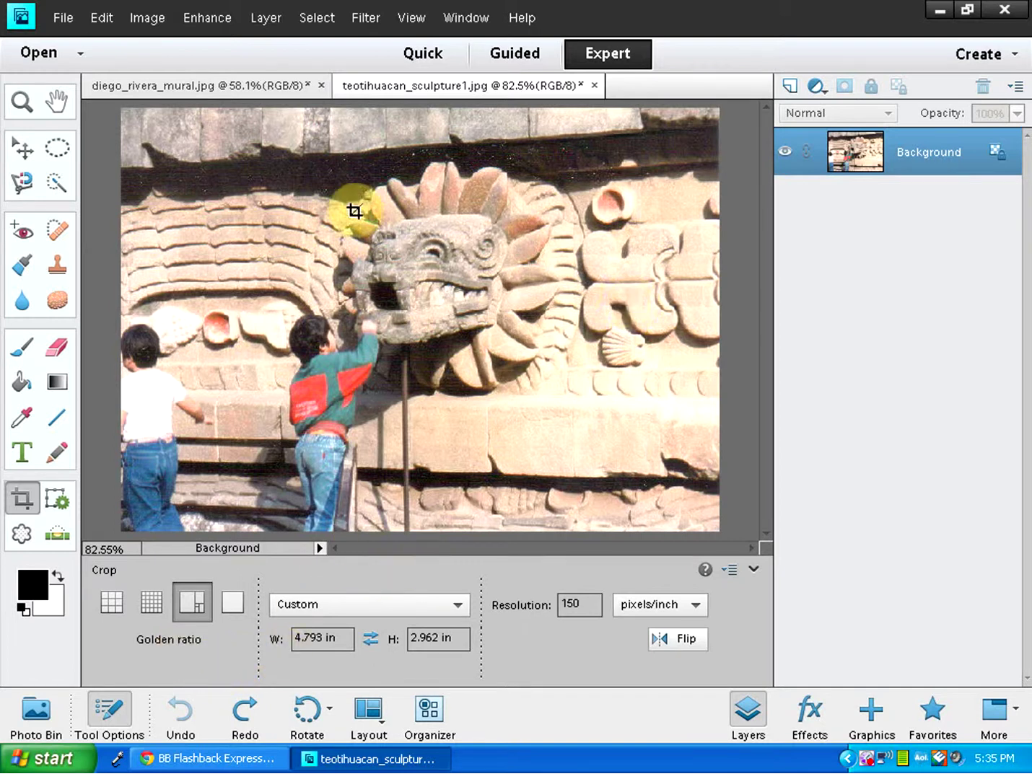
Crop the sculpture photo to the serpent head and boy in green, excluding the left boy.
click(261, 185)
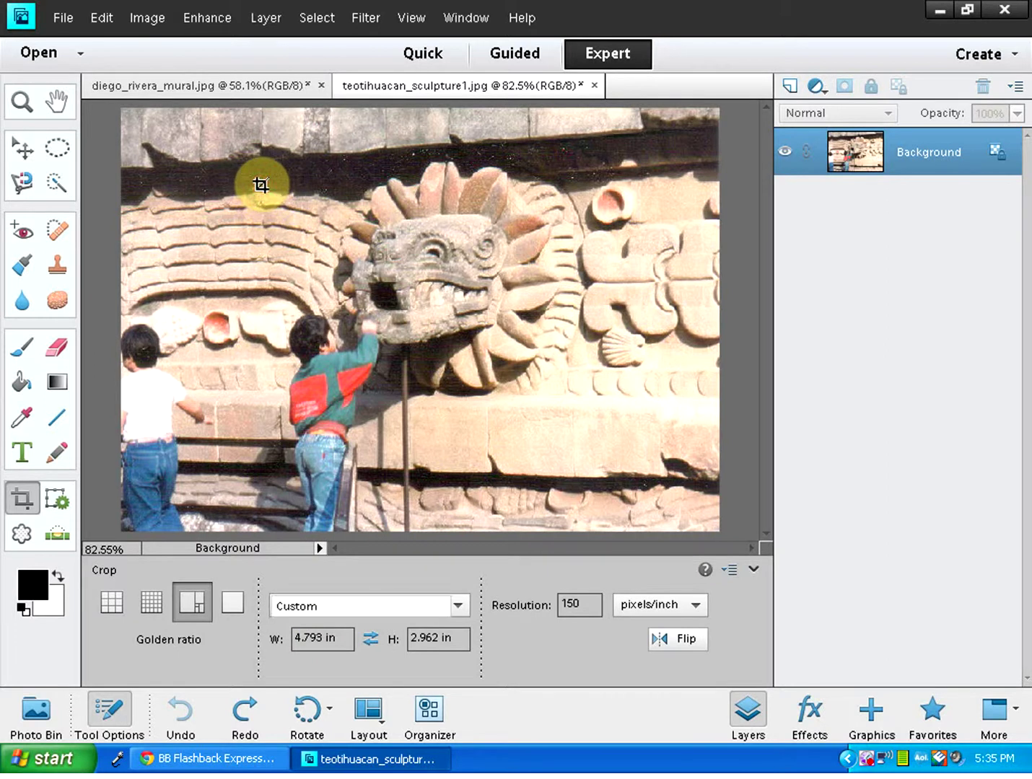
click(260, 186)
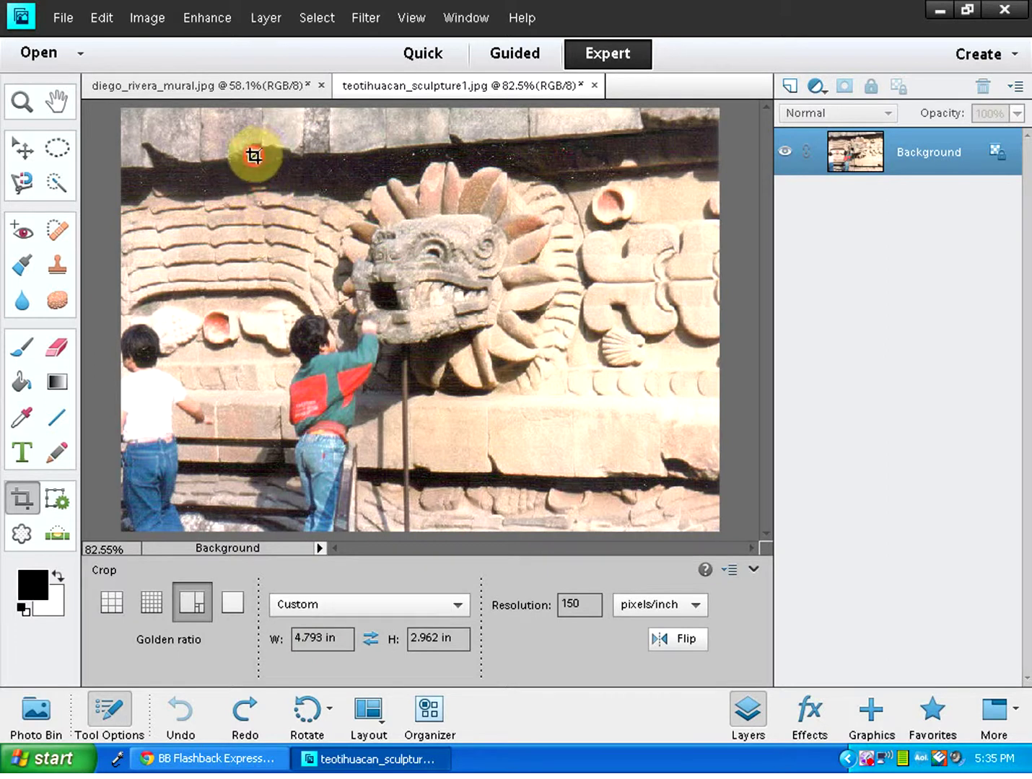
drag(253, 155, 670, 526)
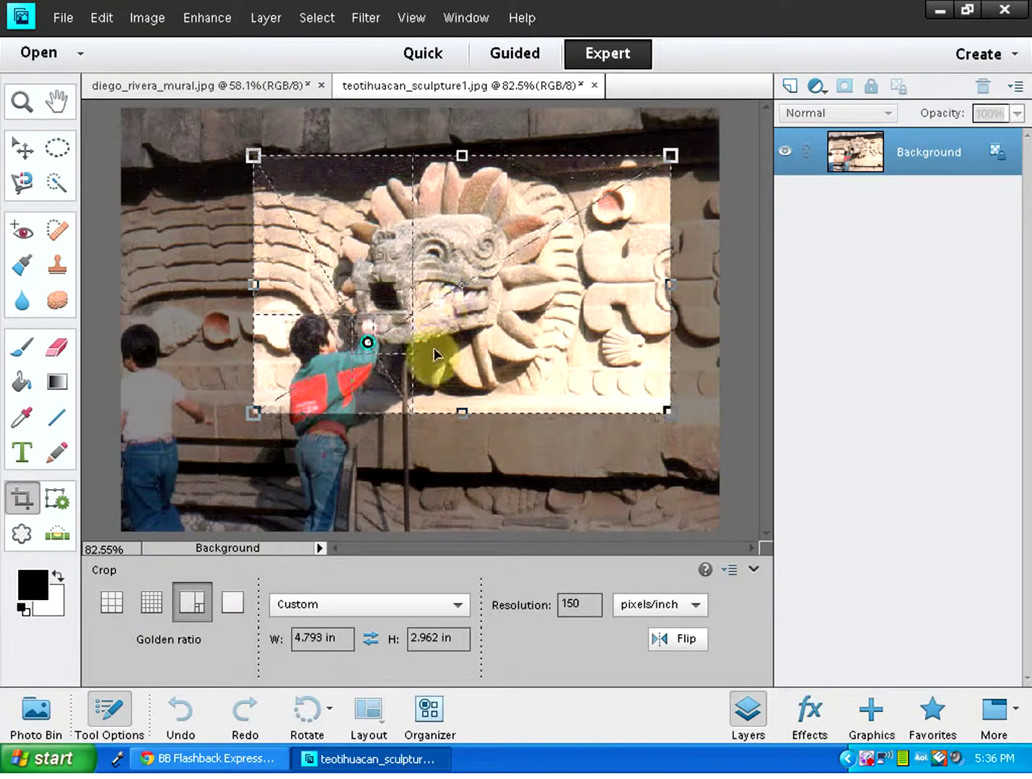
drag(457, 287, 487, 284)
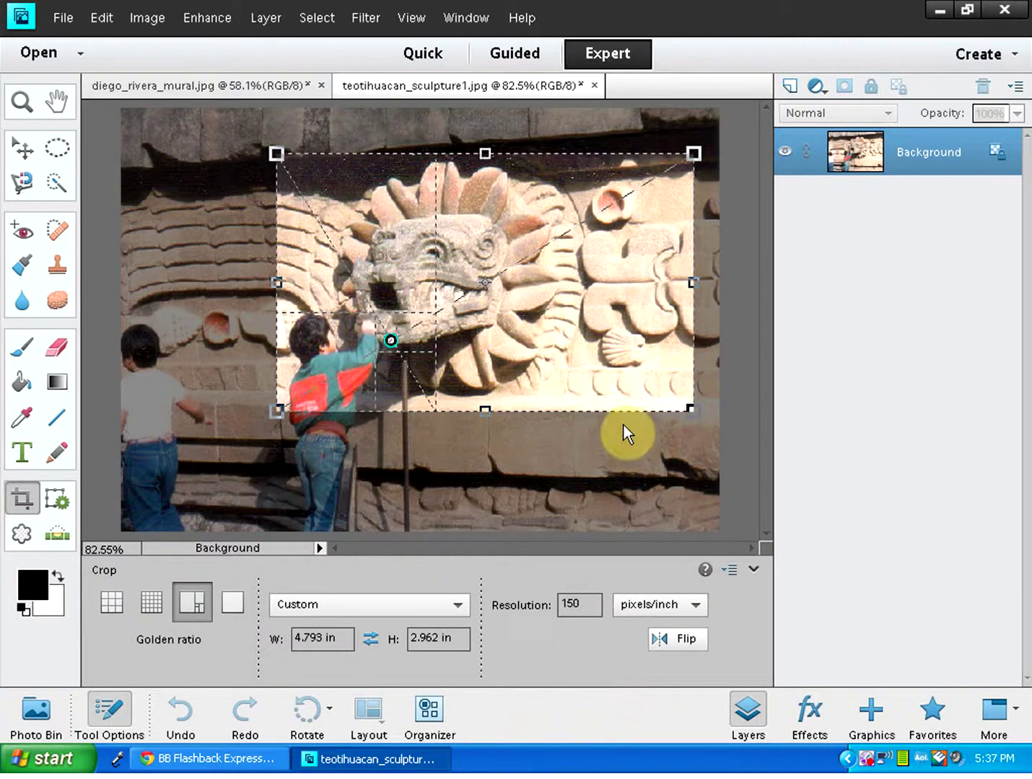
key(Return)
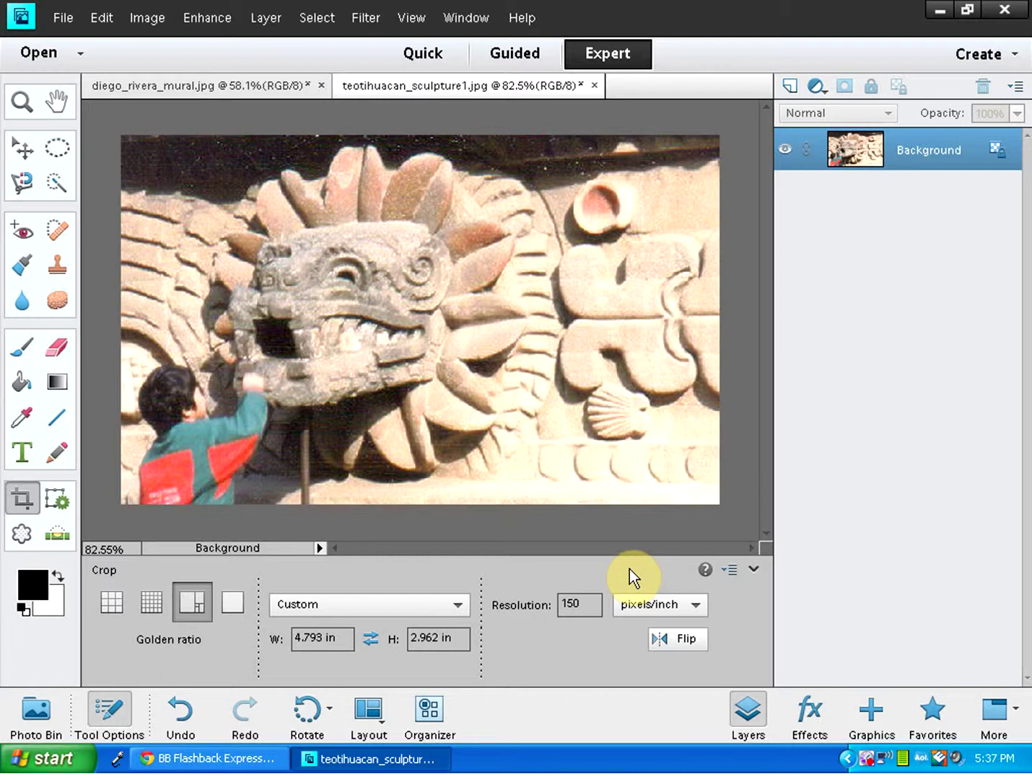
click(114, 601)
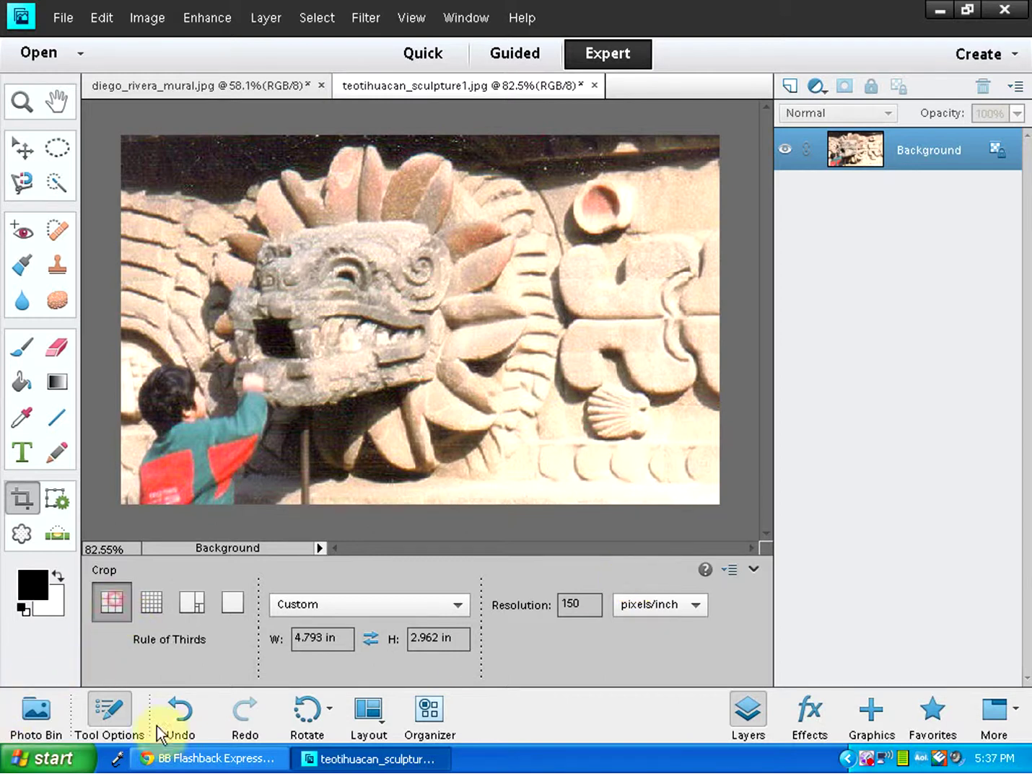
click(150, 601)
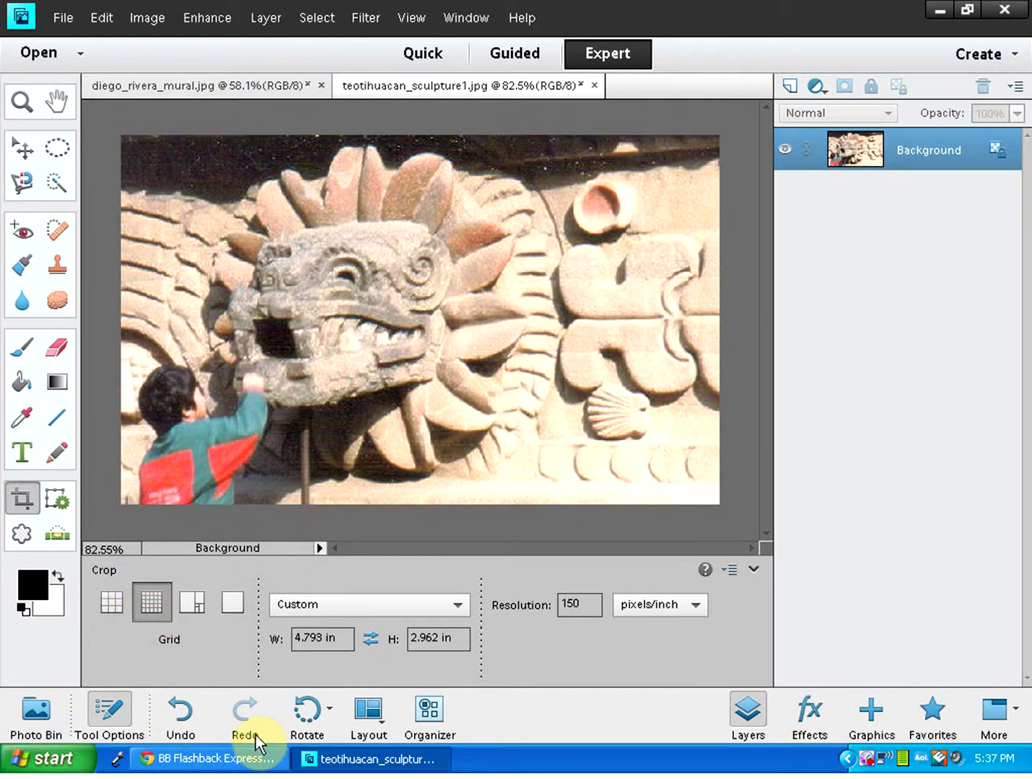
click(198, 605)
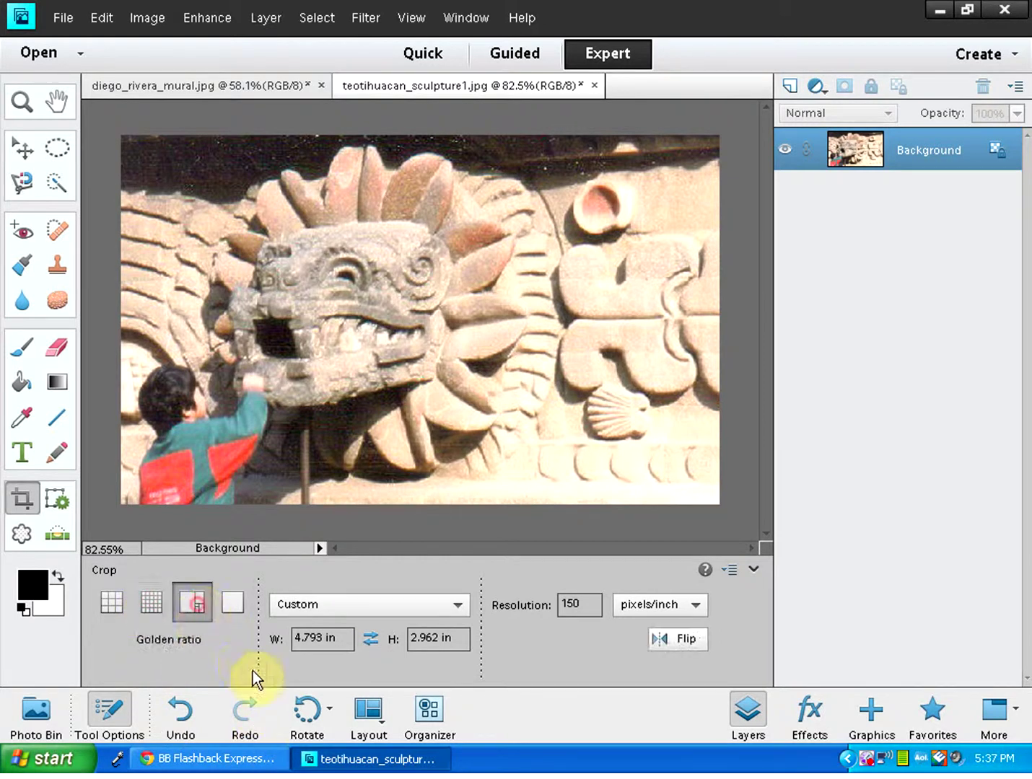